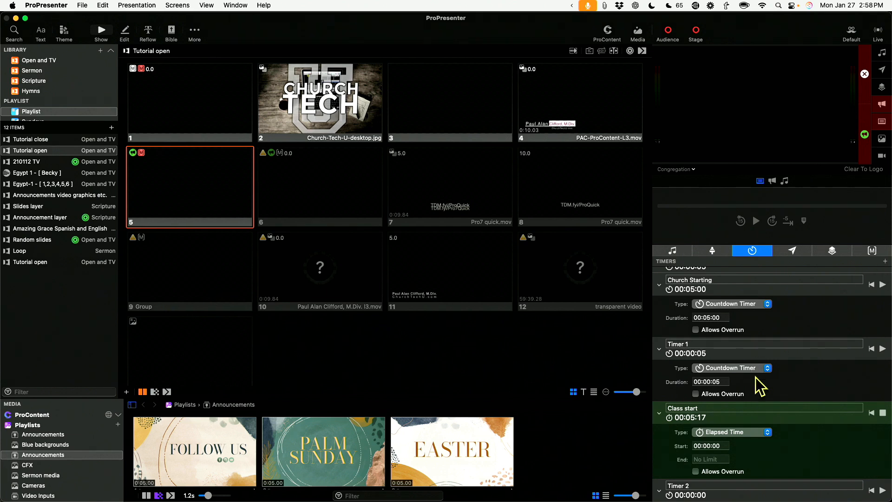
Rename the Timer 2 timer as "Service start"
scroll(737, 380, "down", 2)
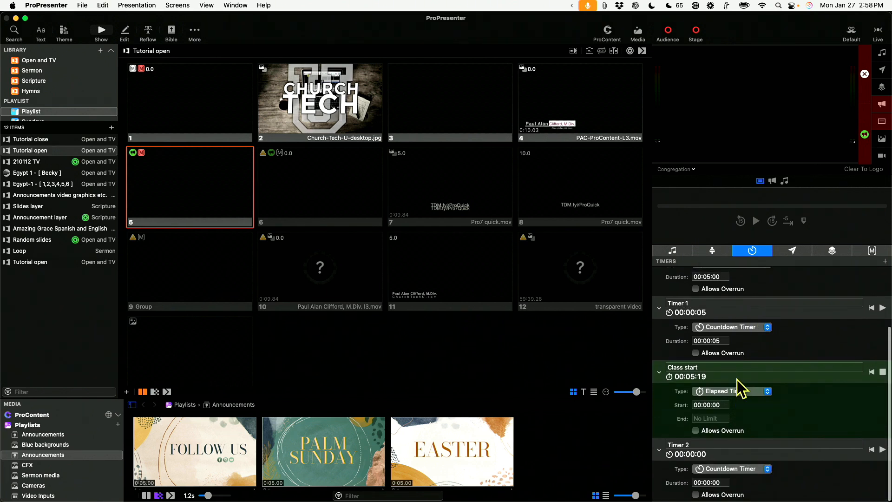
left_click(725, 444)
left_click_drag(725, 445, 642, 423)
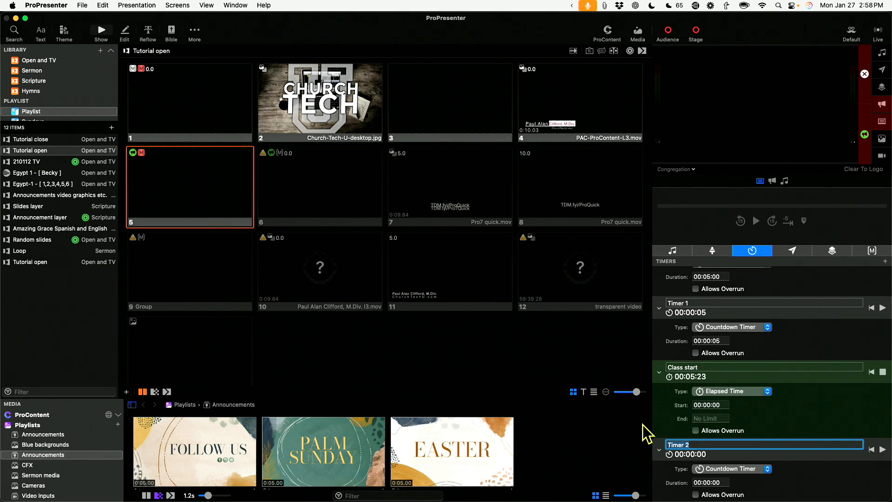
type("Service start")
left_click(754, 456)
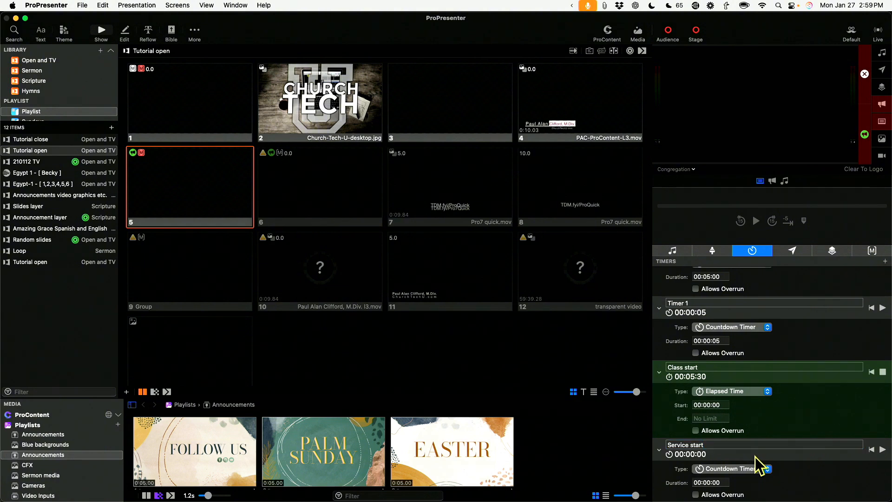
Set the Service start timer's type to Countdown to Time with a target time of 09:00:00 AM
left_click(723, 469)
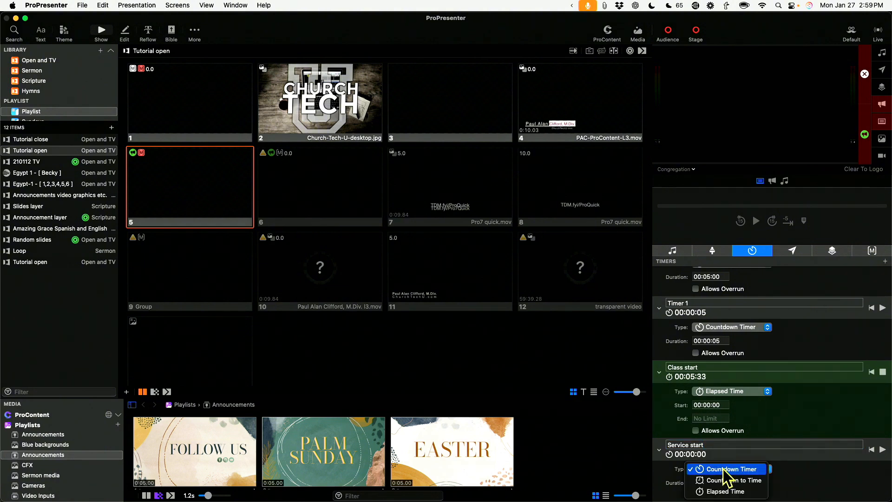
left_click(745, 483)
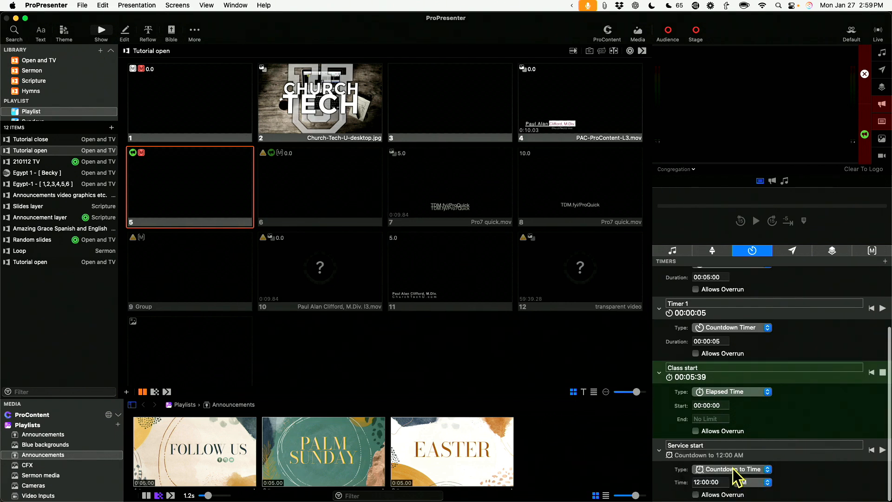
left_click(765, 469)
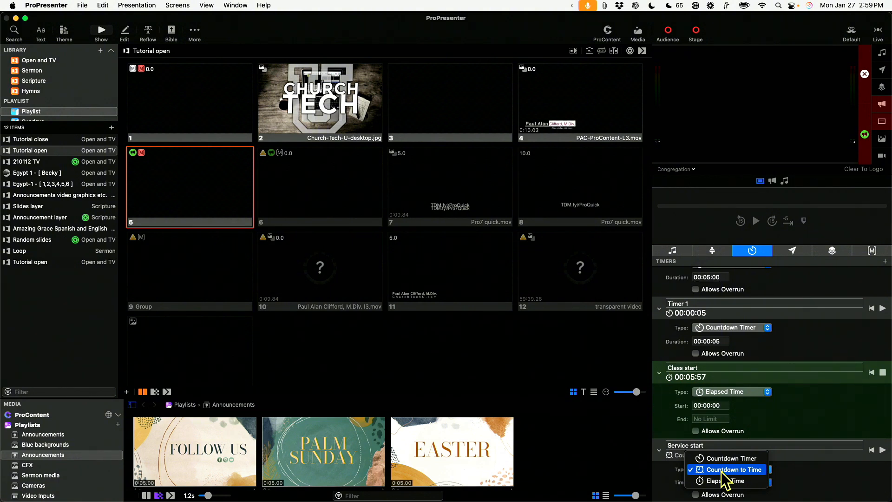
left_click(804, 473)
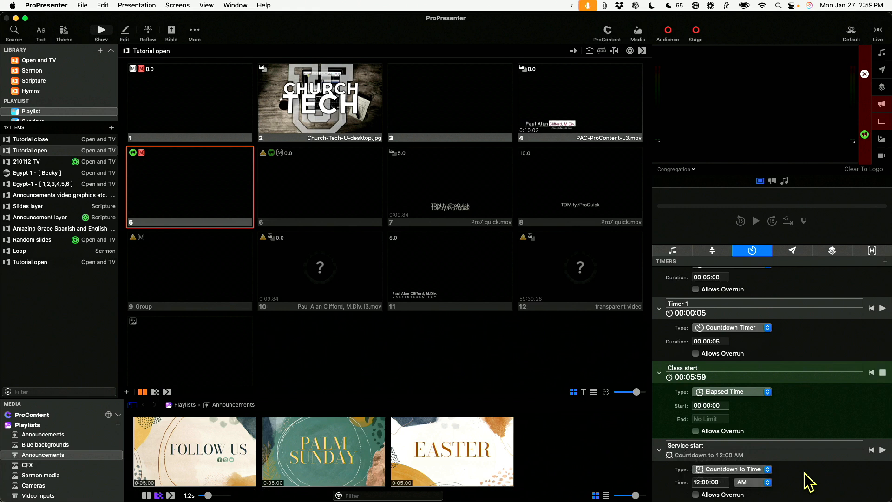
left_click(698, 482)
type("9")
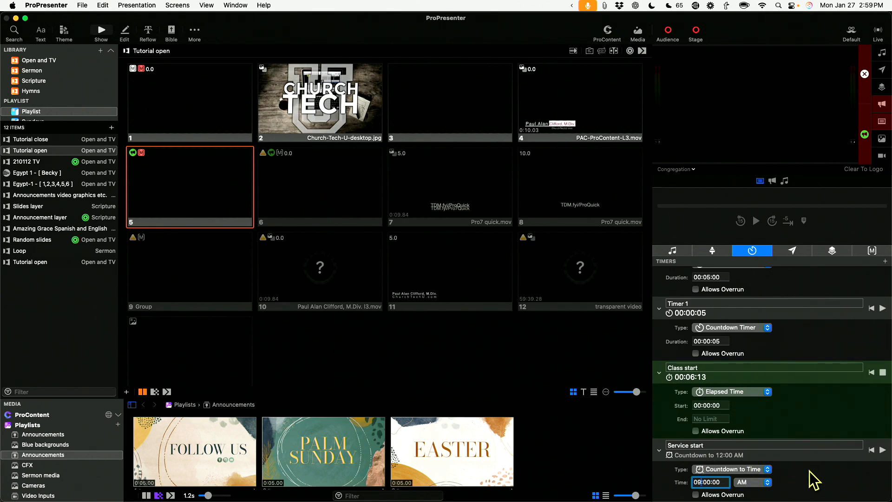
key("Return")
Add a new message and name it "Sunday Start"
left_click(790, 251)
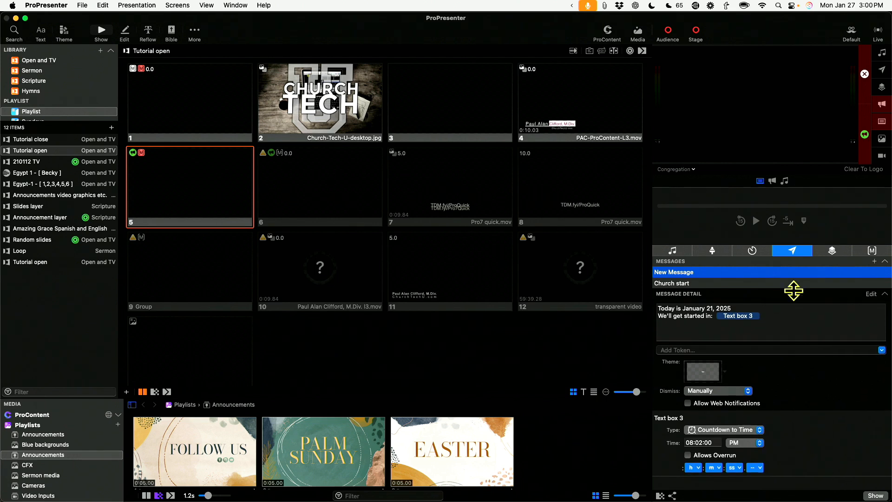
left_click(875, 261)
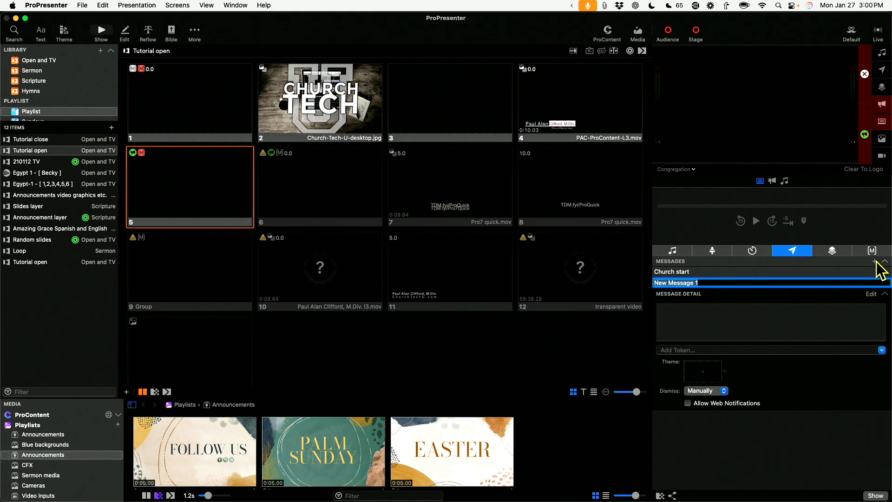
type("C")
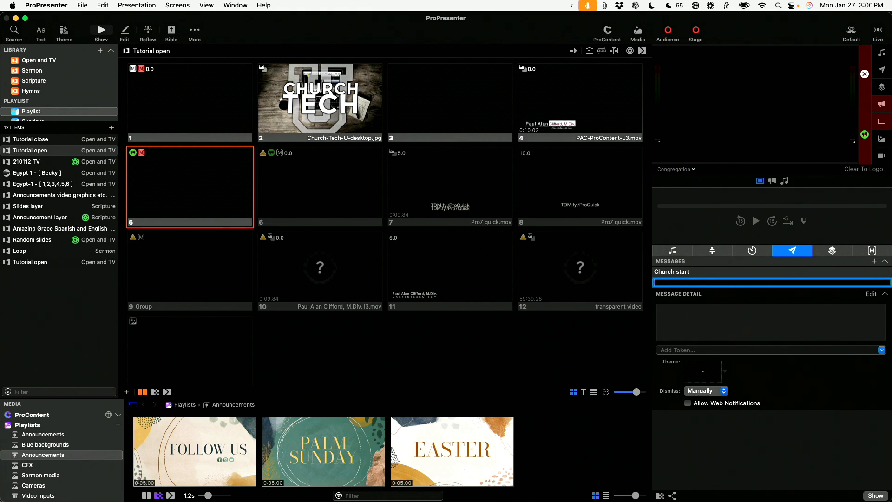
type("Sunday Start")
key("Return")
Write "We'll start church in:" as the Sunday Start message text, followed by the Class start timer token
left_click(804, 317)
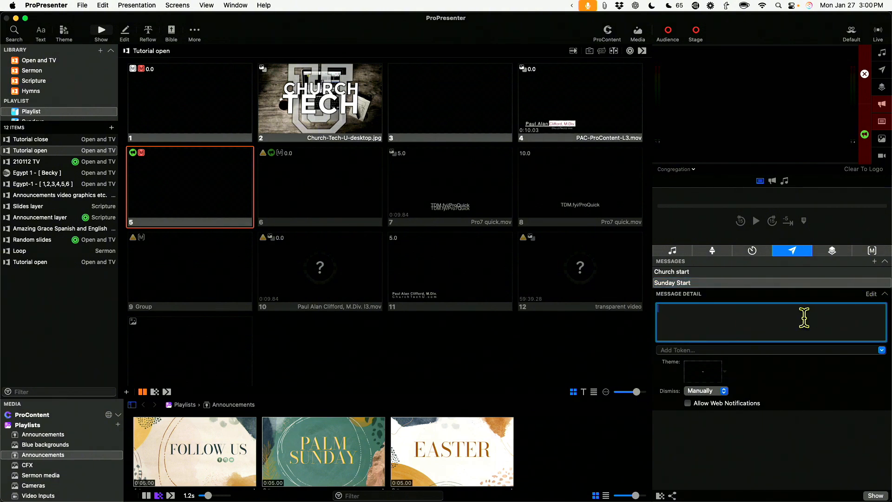
type("We'll start church")
left_click(881, 350)
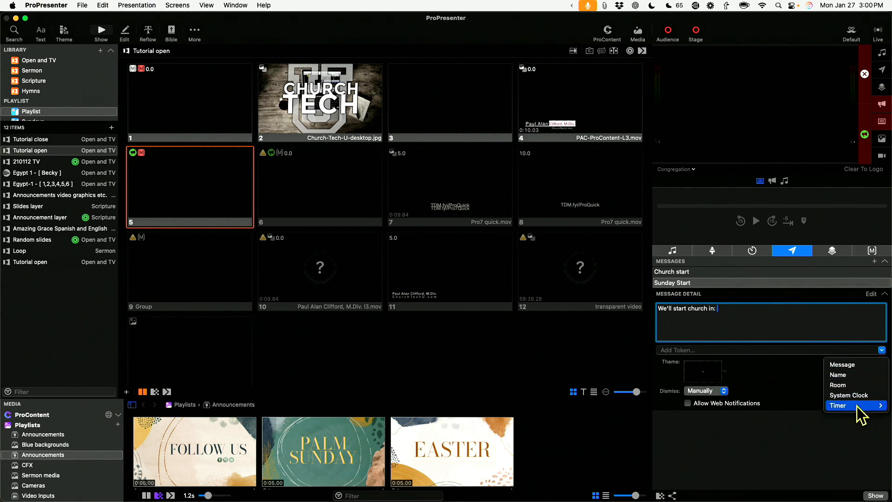
mouse_move(857, 406)
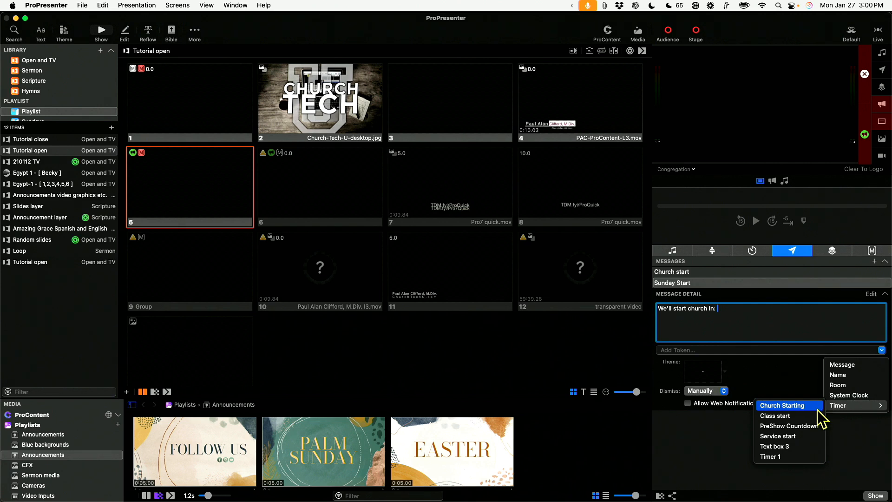
left_click(786, 415)
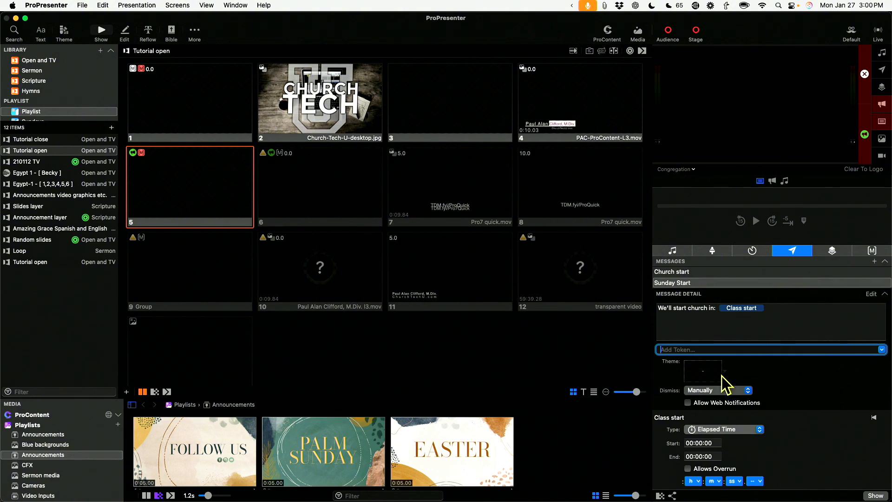
Apply the Worship lower third theme to the Sunday Start message
left_click(707, 371)
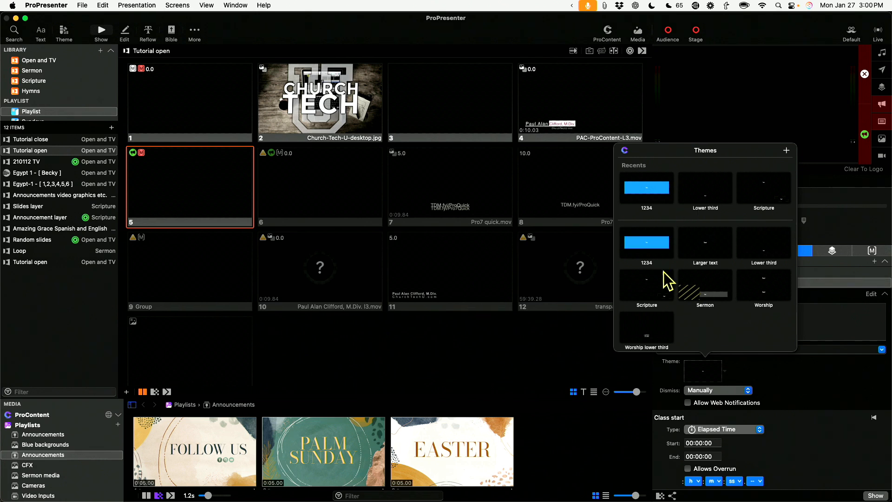
scroll(733, 273, "down", 1)
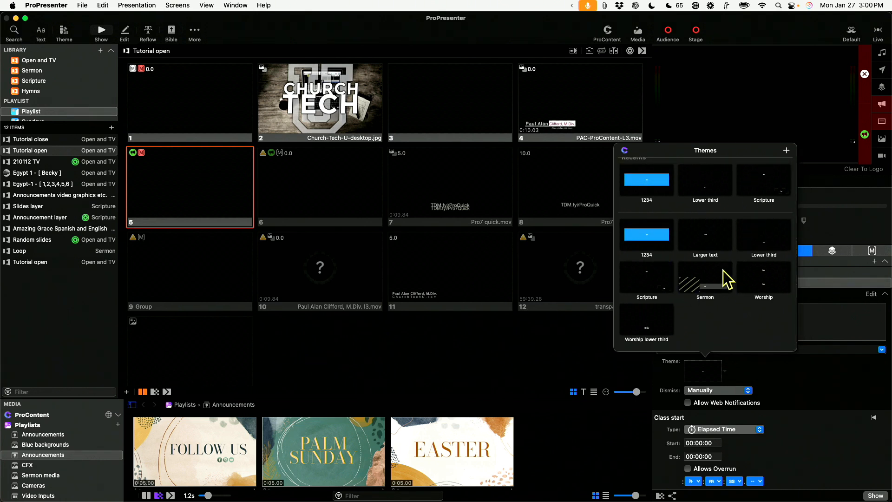
left_click(661, 313)
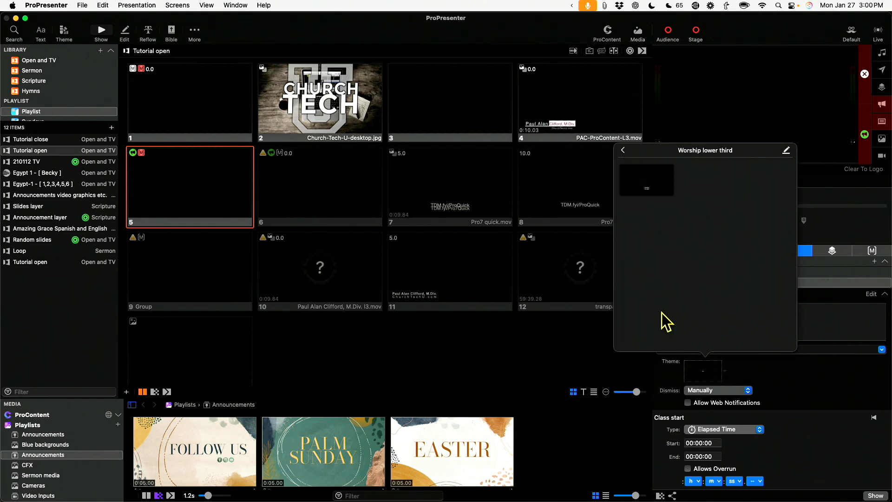
left_click(649, 177)
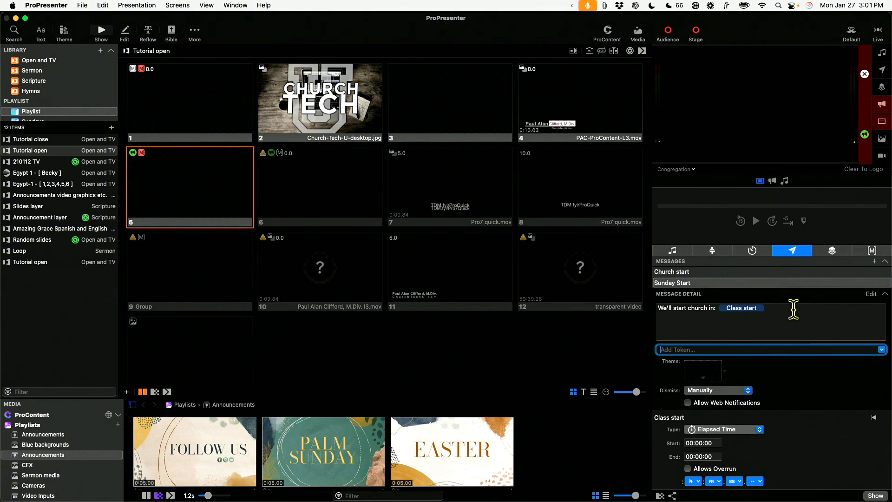
Review the Class start timer's hour, minute and fraction format options, keeping them as set, and show the Sunday Start message
scroll(816, 440, "down", 2)
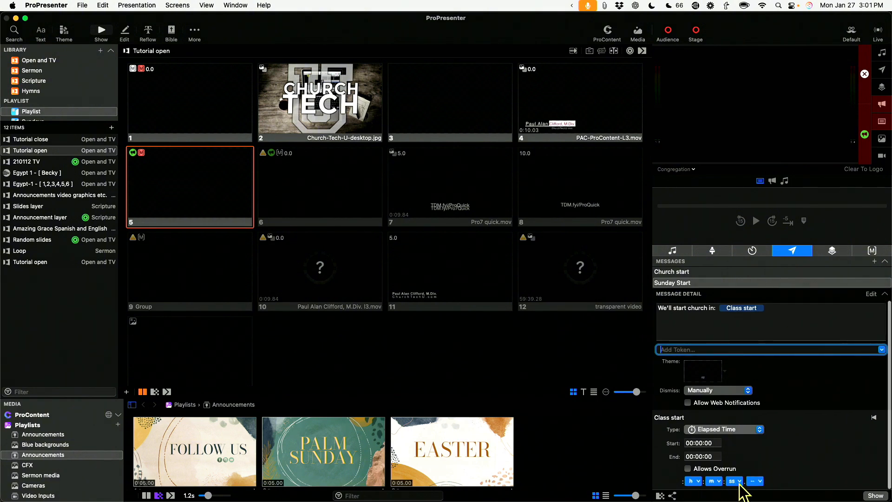
left_click(697, 482)
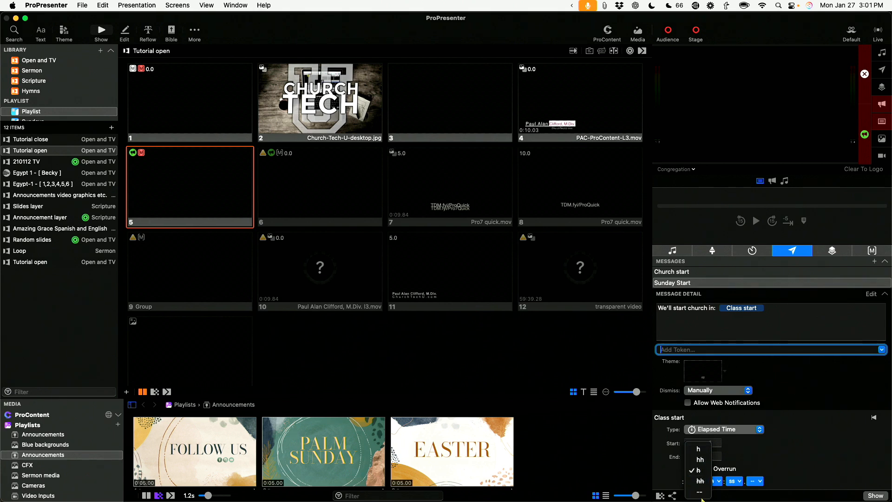
left_click(697, 468)
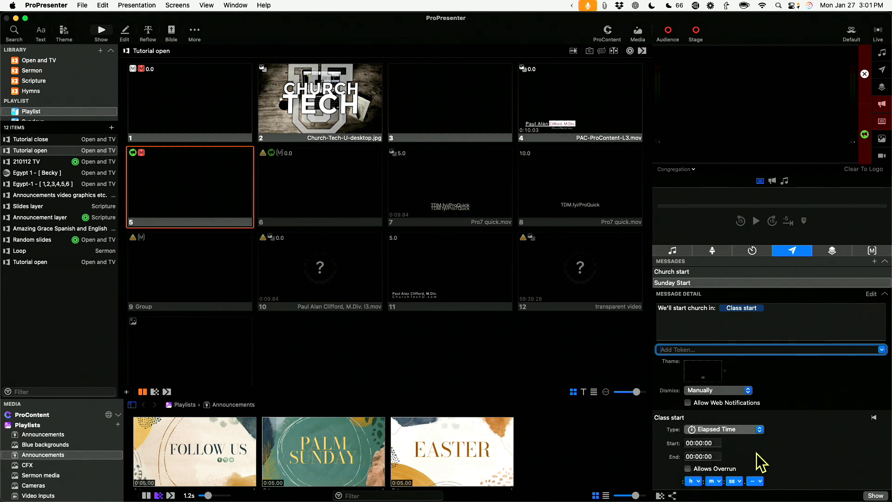
left_click(718, 483)
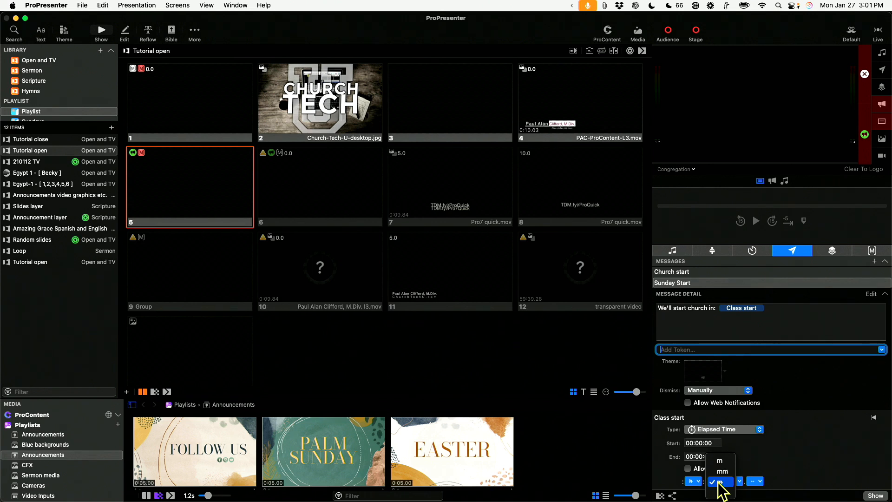
left_click(768, 448)
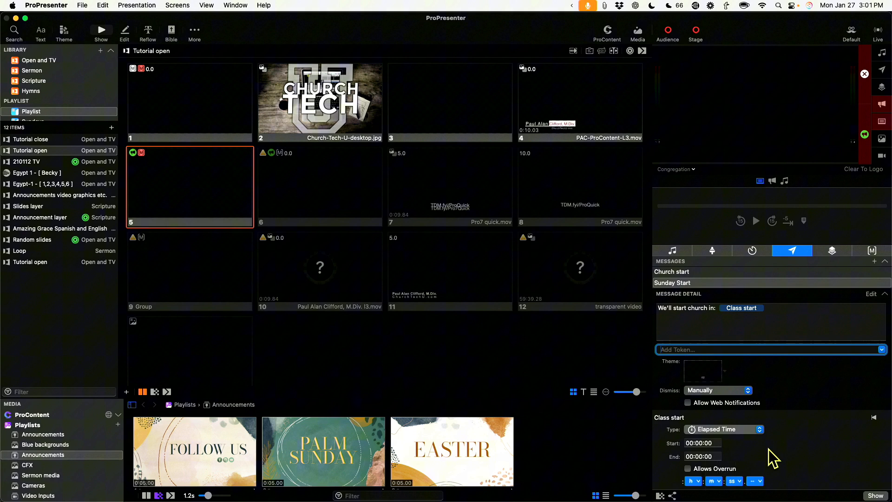
left_click(757, 483)
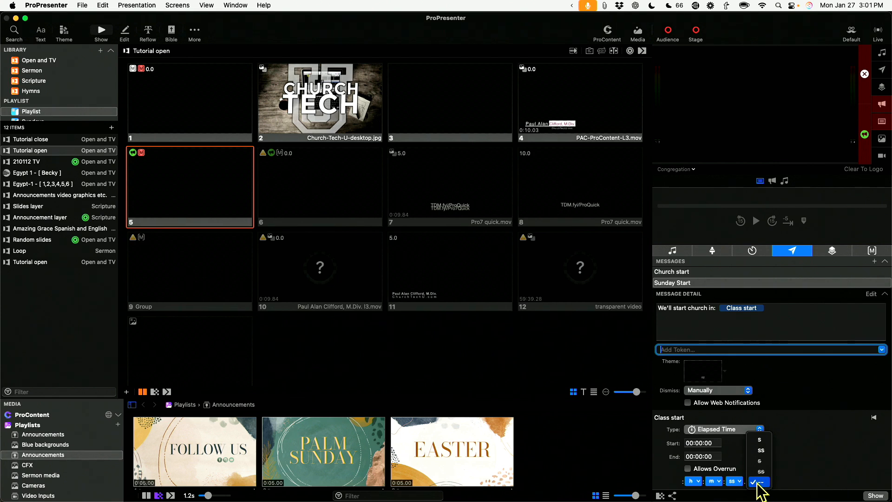
left_click(791, 474)
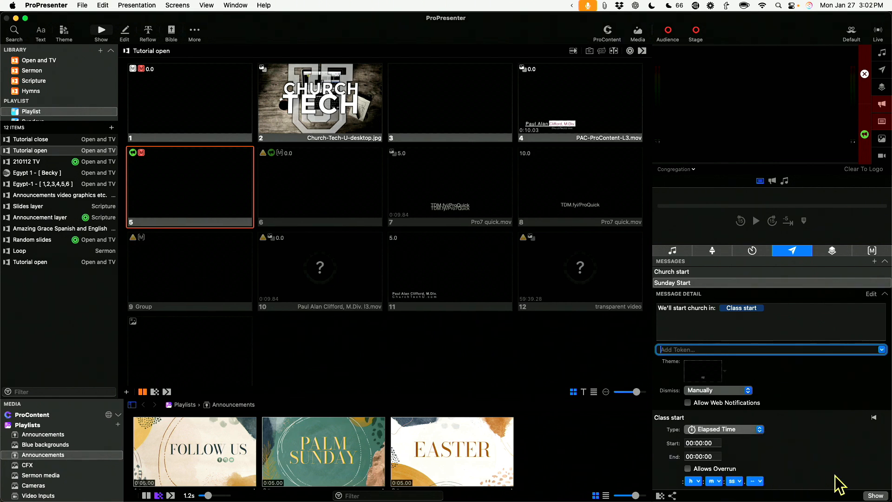
left_click(875, 496)
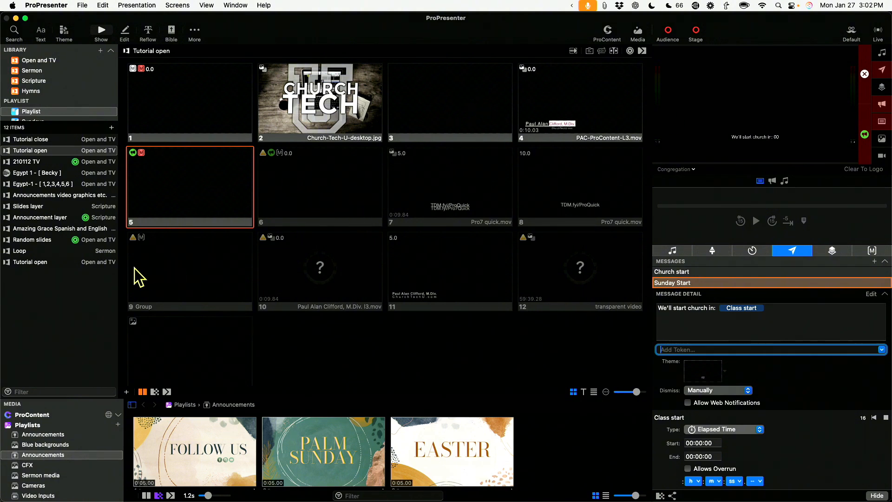
Look through the Loop, Announcement layer and Random slides presentations in the playlist
left_click(54, 251)
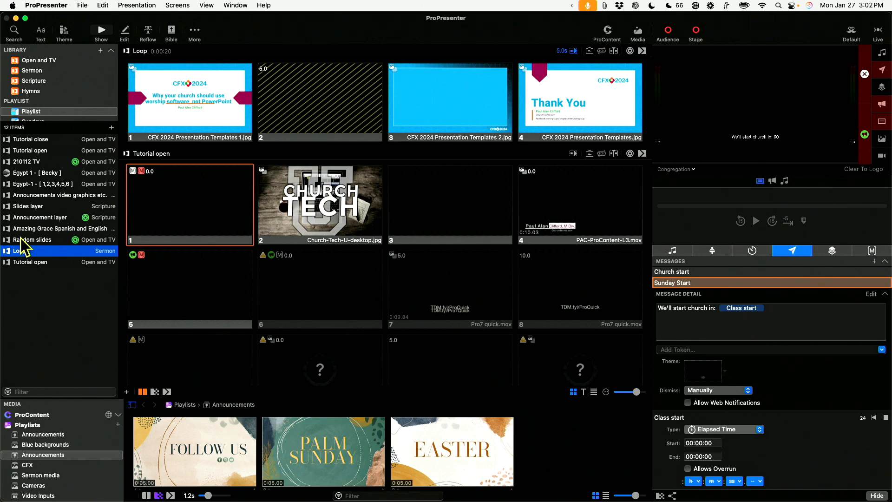
left_click(31, 218)
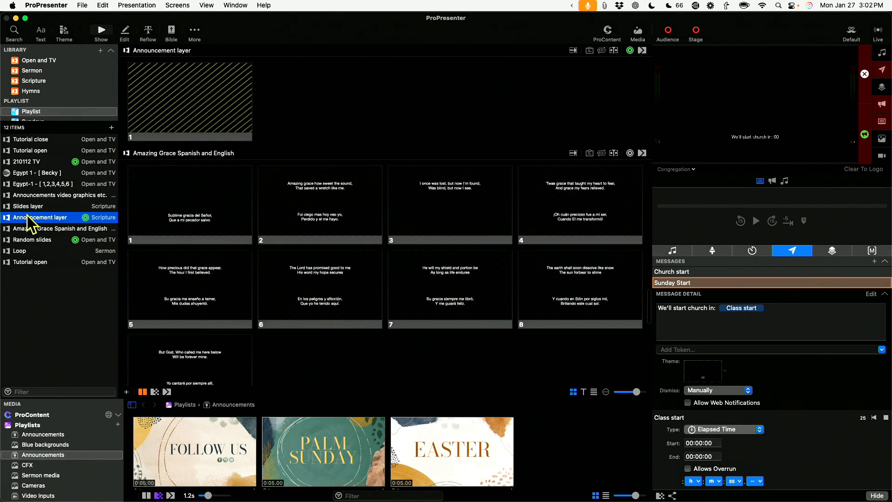
left_click(31, 240)
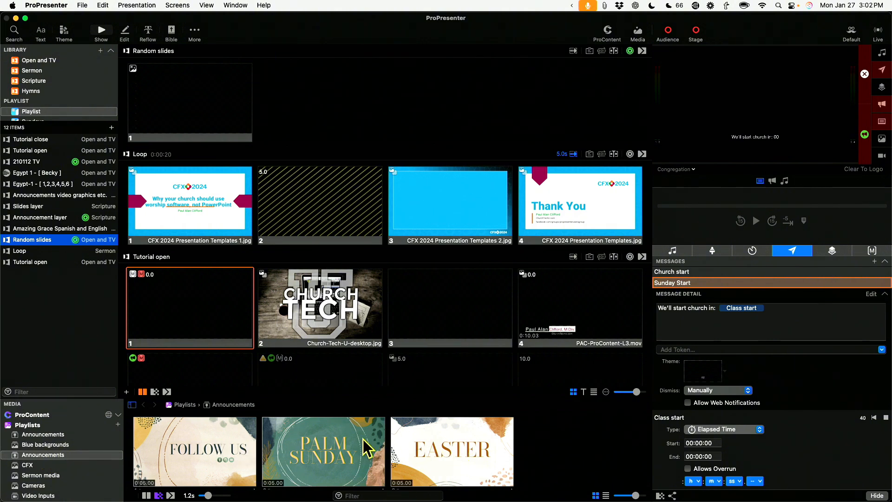
scroll(222, 109, "up", 5)
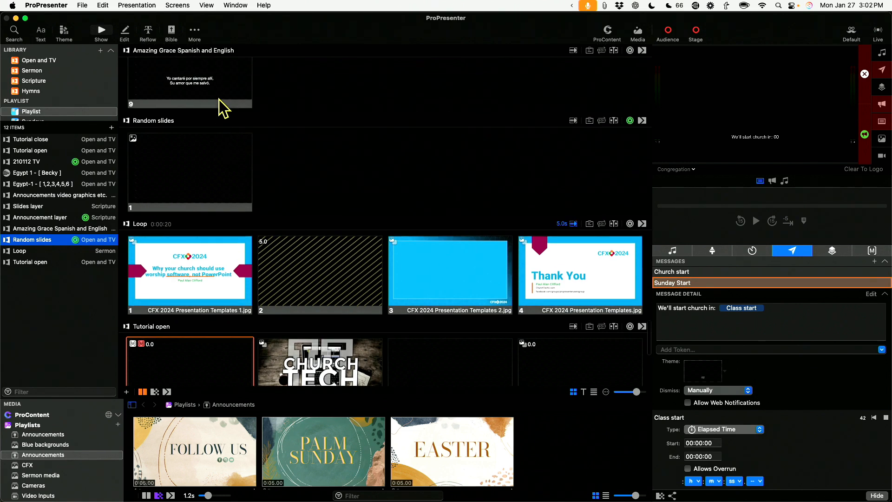
scroll(222, 109, "up", 2)
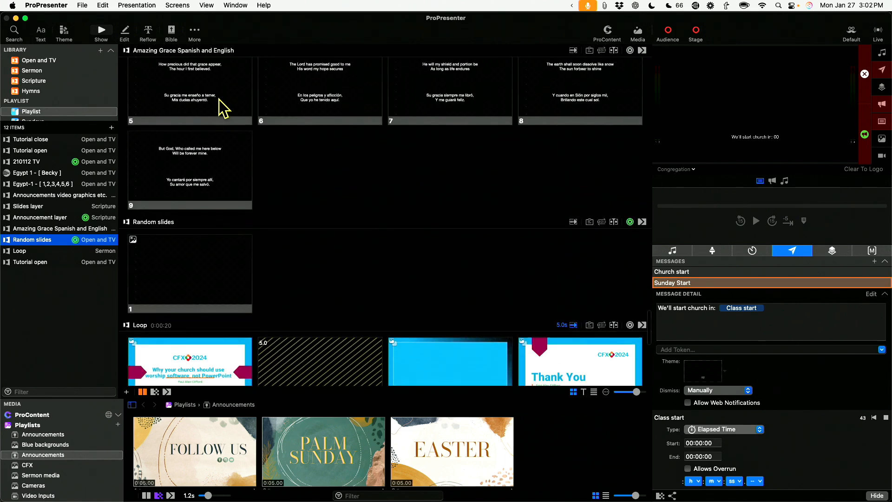
Create a new presentation named "pre service loop" in the Open and TV library at 1920 x 1080
left_click(101, 50)
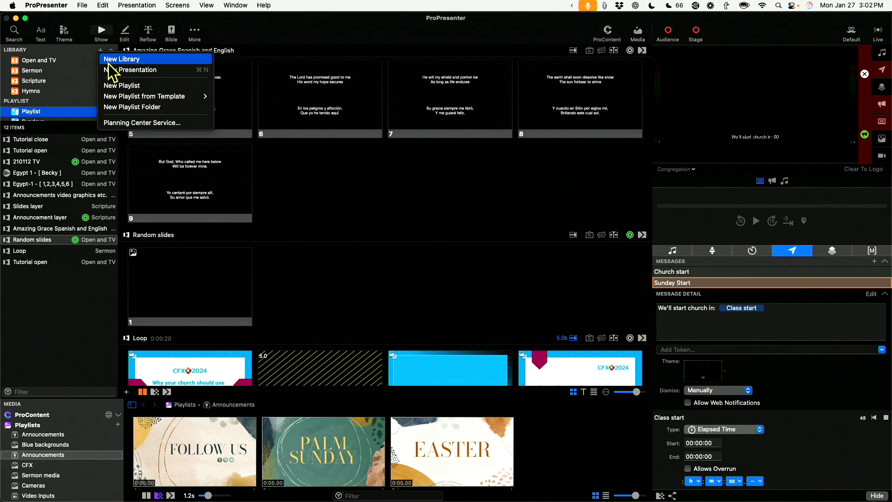
left_click(114, 70)
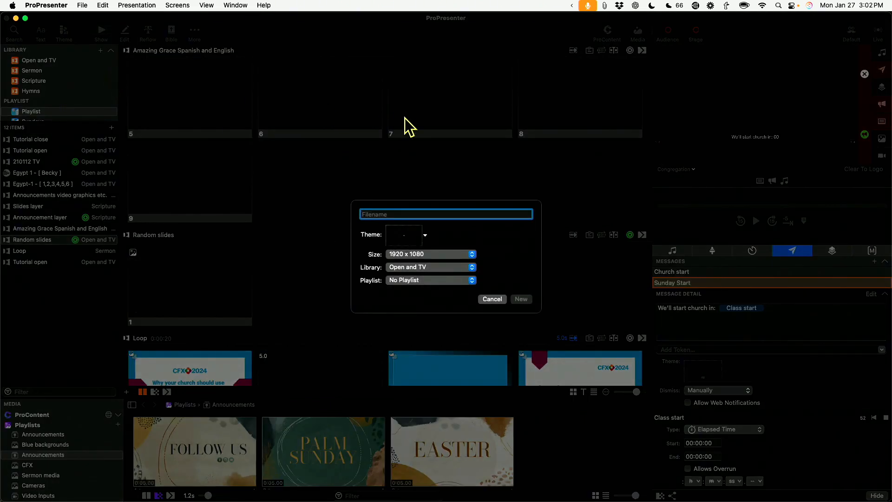
type("pre service loop")
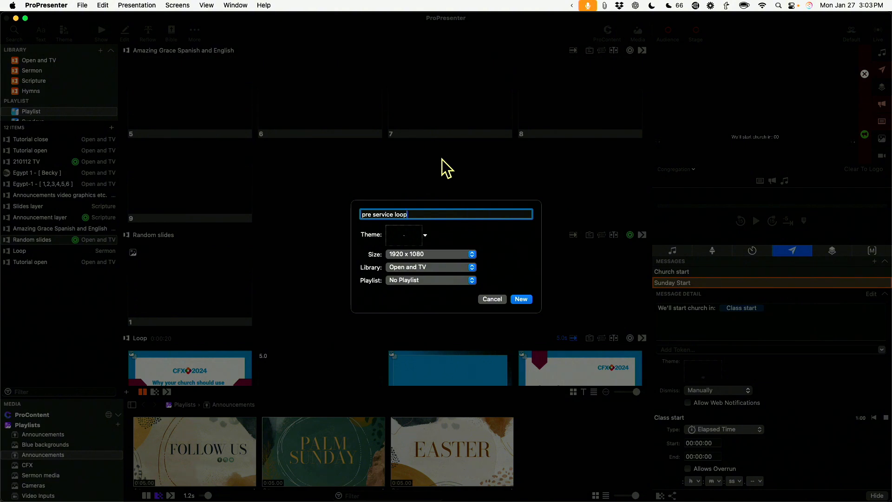
left_click(520, 299)
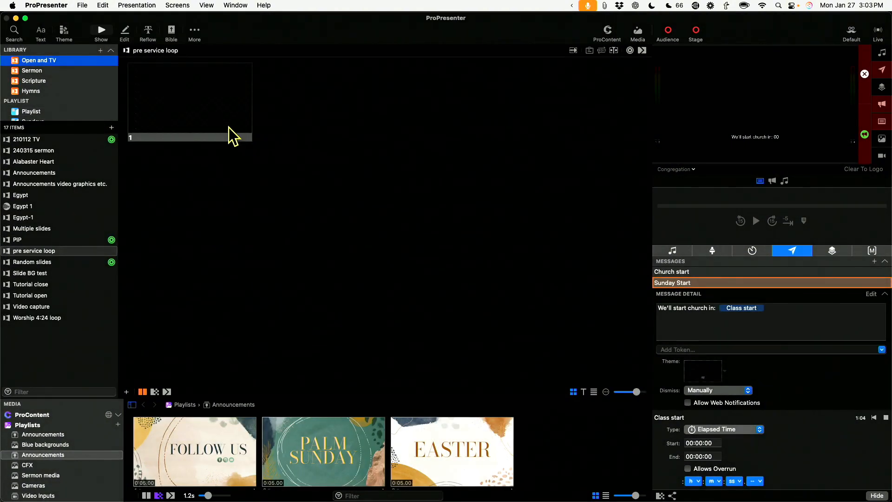
Add the Follow Us, Palm Sunday and Easter announcement images as the three slides of the pre service loop presentation
left_click(199, 425)
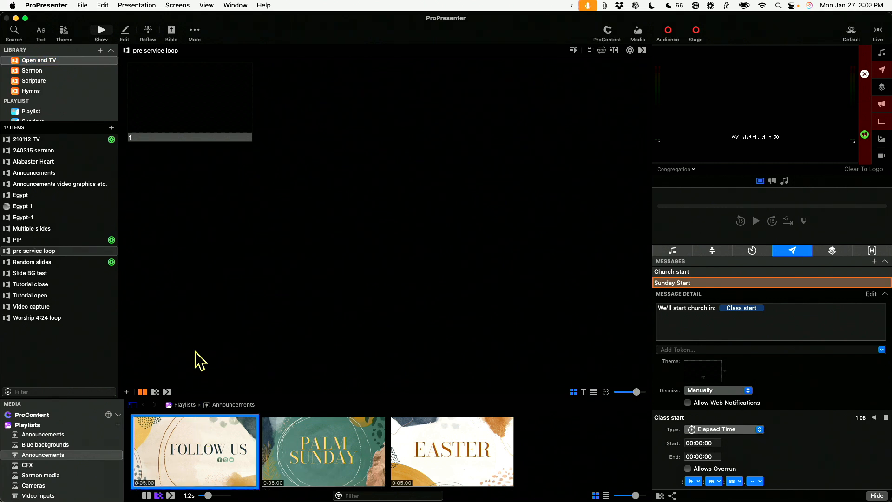
left_click_drag(191, 65, 192, 70)
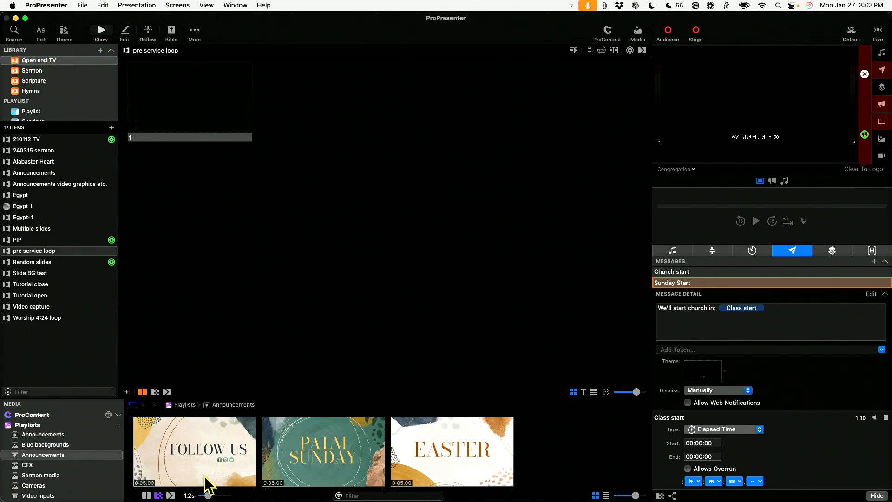
left_click_drag(207, 466, 195, 105)
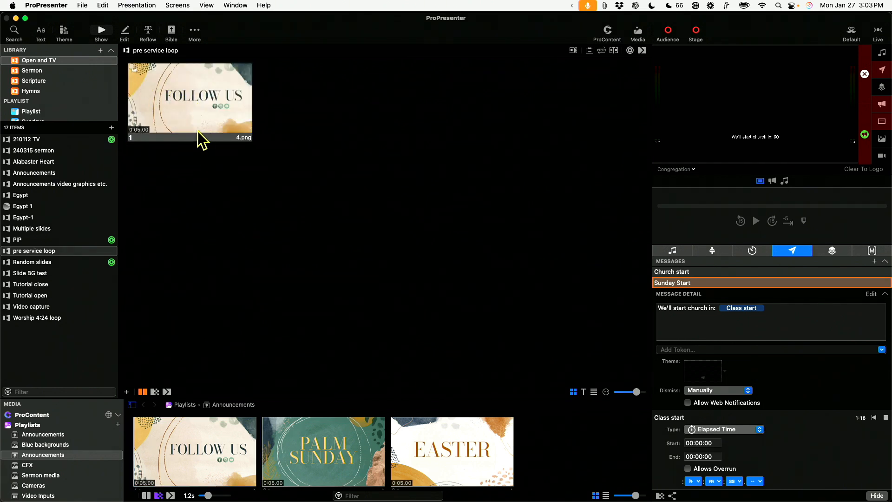
left_click_drag(304, 432, 306, 167)
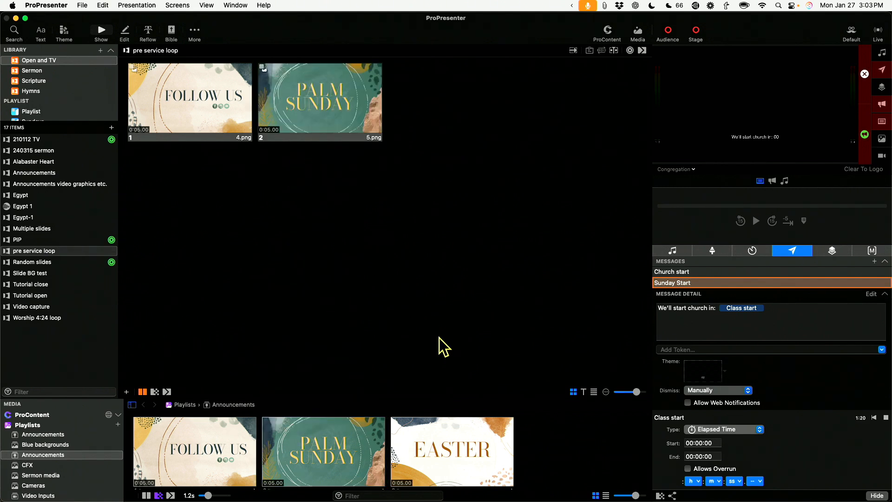
left_click_drag(457, 446, 441, 100)
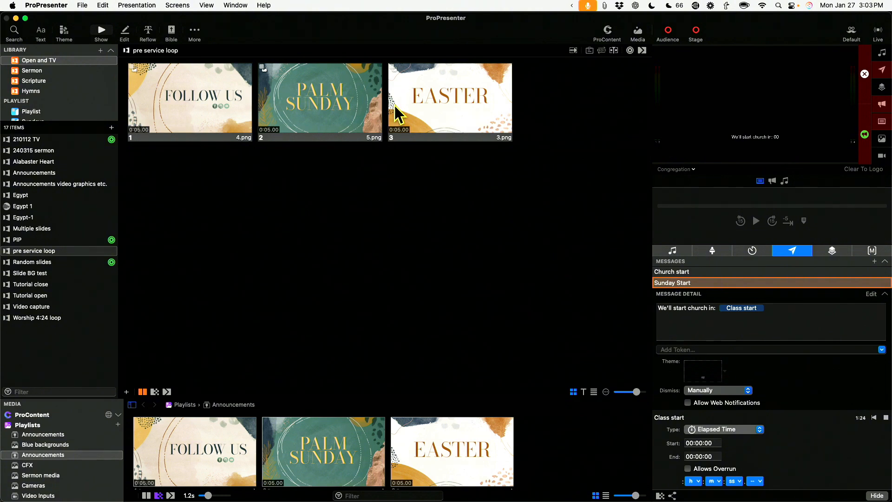
Set the behavior of the Easter slide's media action to Foreground
right_click(419, 104)
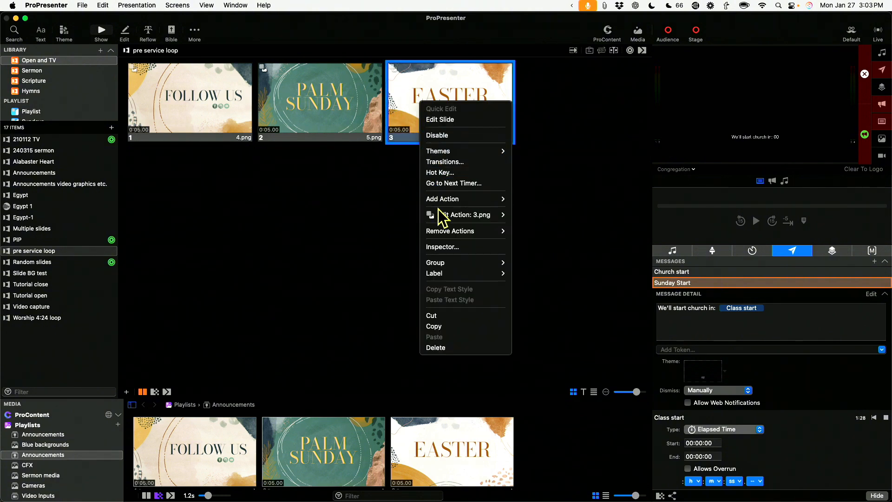
mouse_move(439, 205)
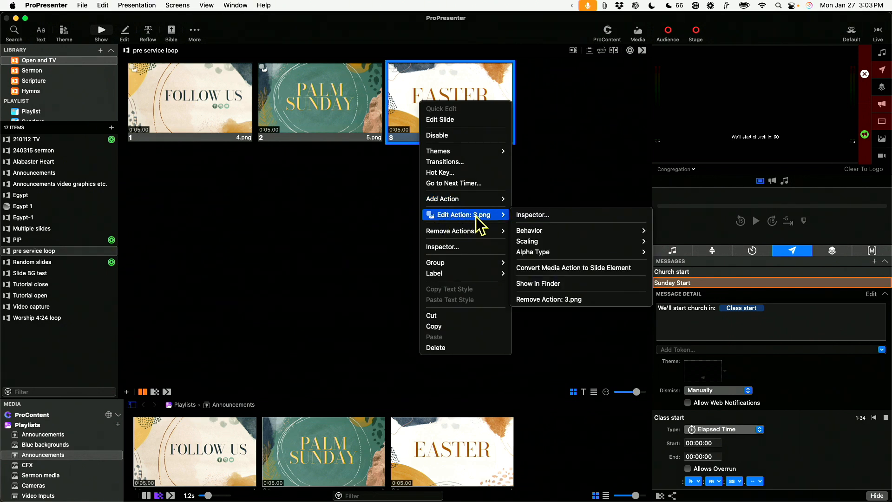
mouse_move(534, 237)
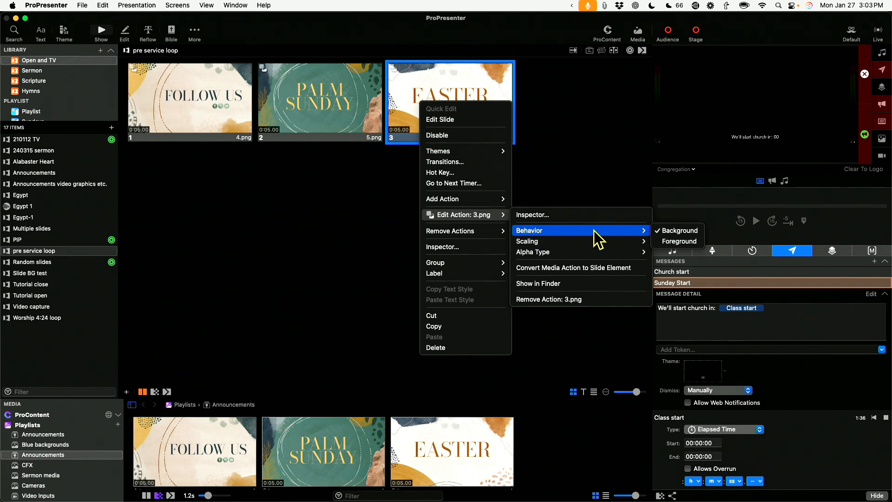
left_click(665, 242)
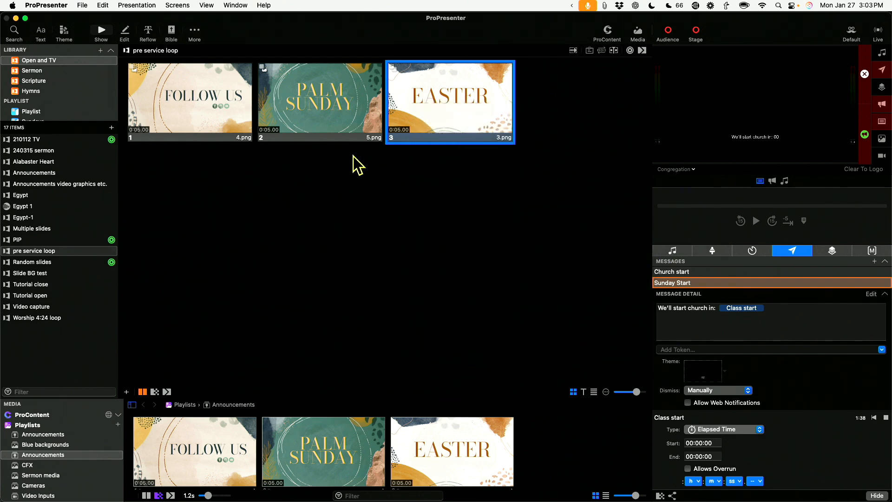
Set the behavior of the Palm Sunday slide's media action to Foreground
right_click(318, 122)
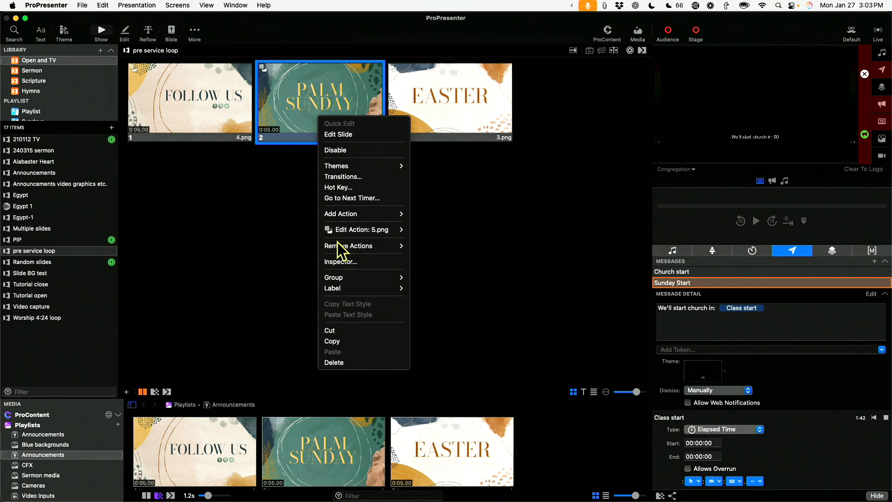
mouse_move(339, 238)
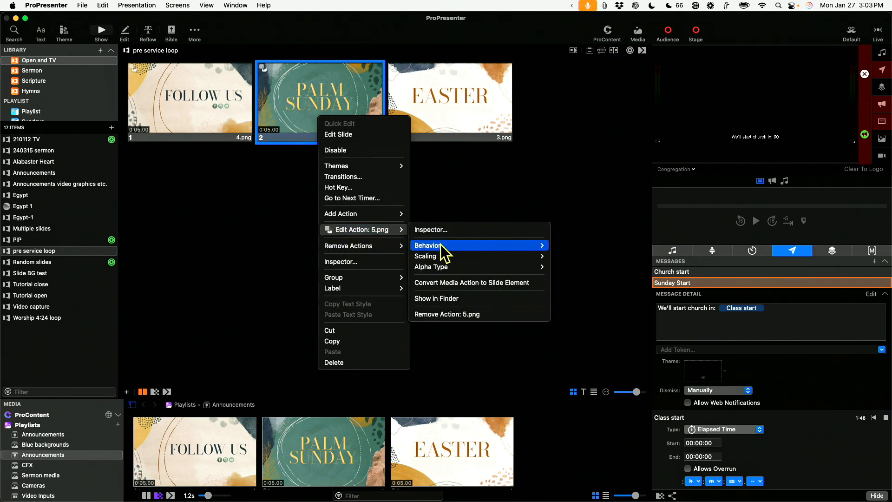
mouse_move(441, 246)
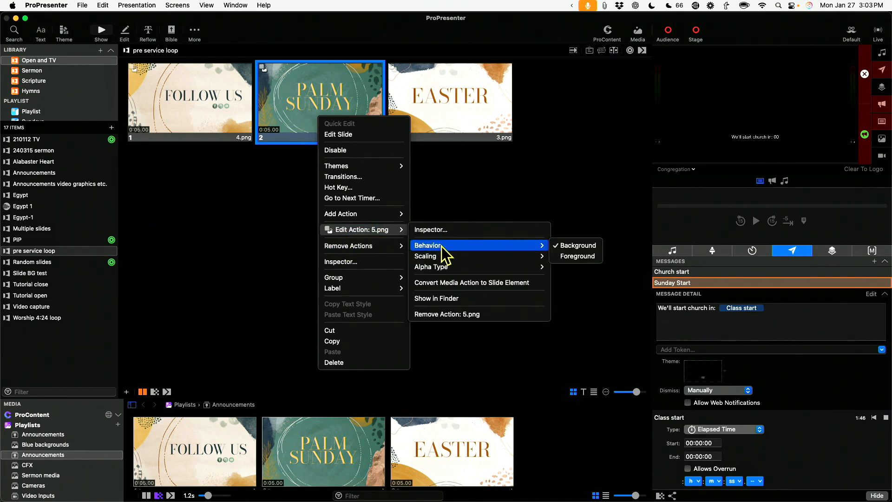
left_click(571, 258)
Set the behavior of the Follow Us slide's media action to Foreground
right_click(158, 92)
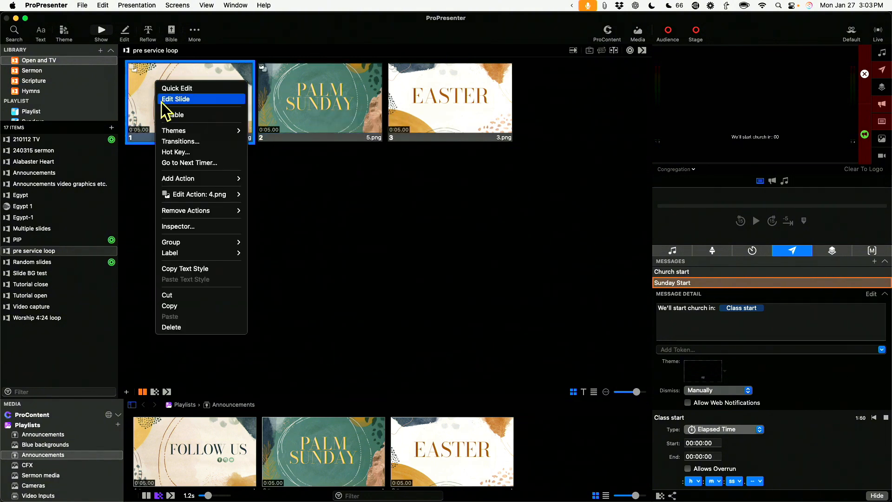
mouse_move(174, 132)
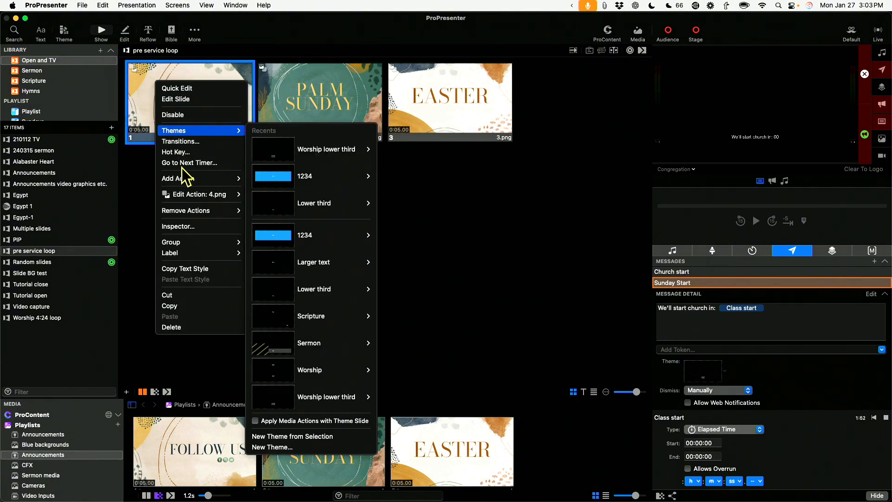
mouse_move(191, 195)
mouse_move(265, 210)
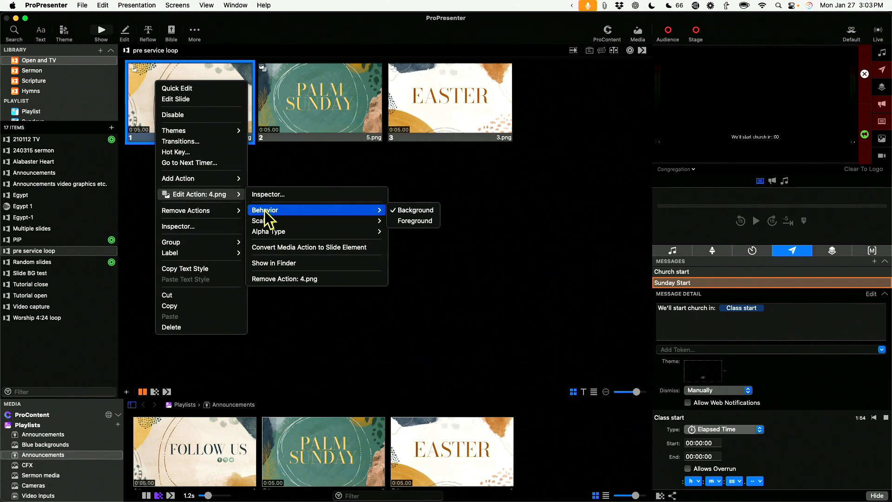
left_click(408, 221)
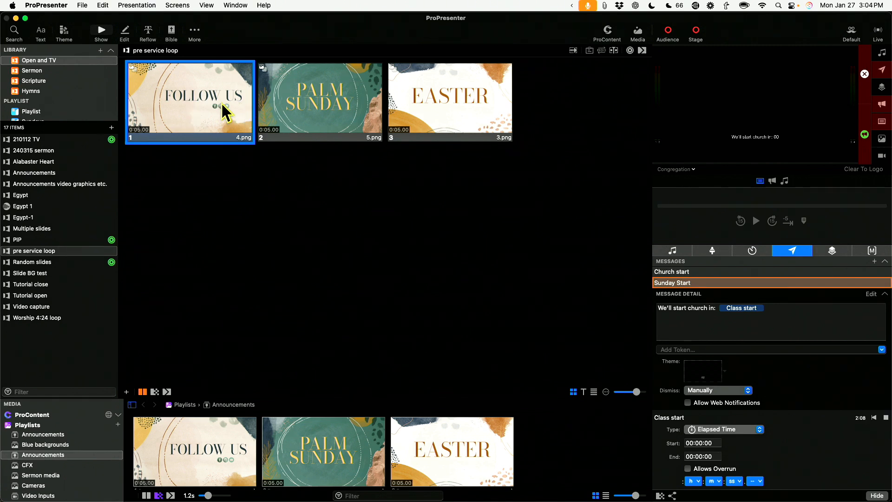
Set a custom go-to-next duration of 7 seconds for every slide in the pre service loop presentation
left_click(573, 49)
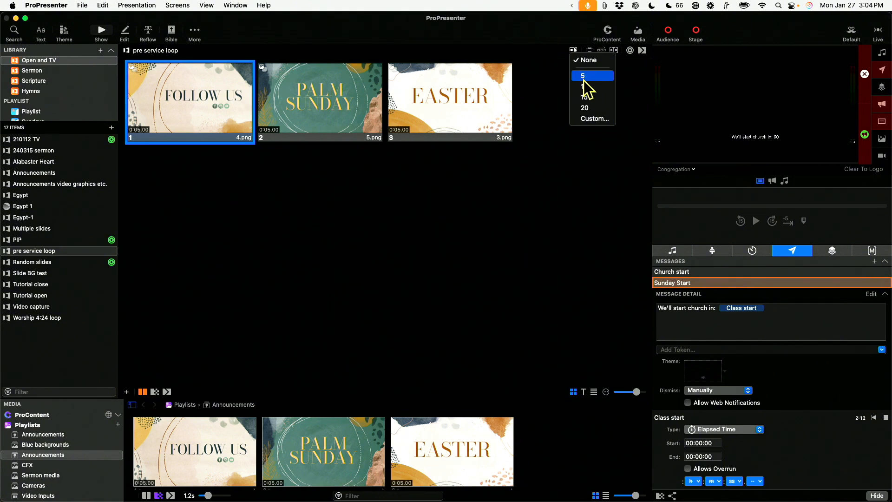
left_click(591, 118)
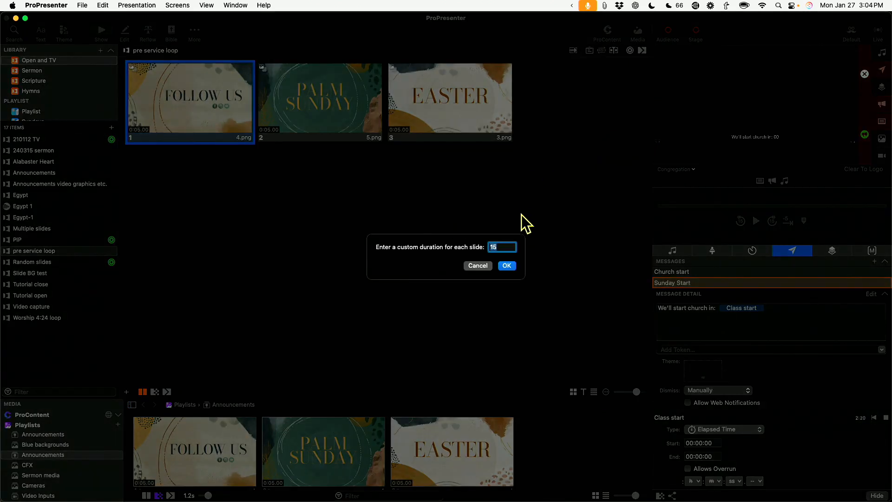
type("7")
left_click(507, 266)
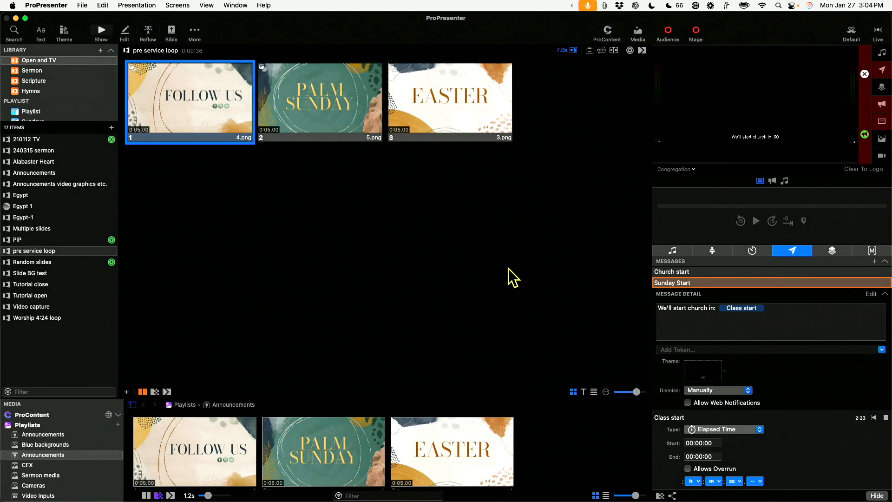
Start the loop from the Follow Us slide and let it run through to the Easter slide
left_click(200, 107)
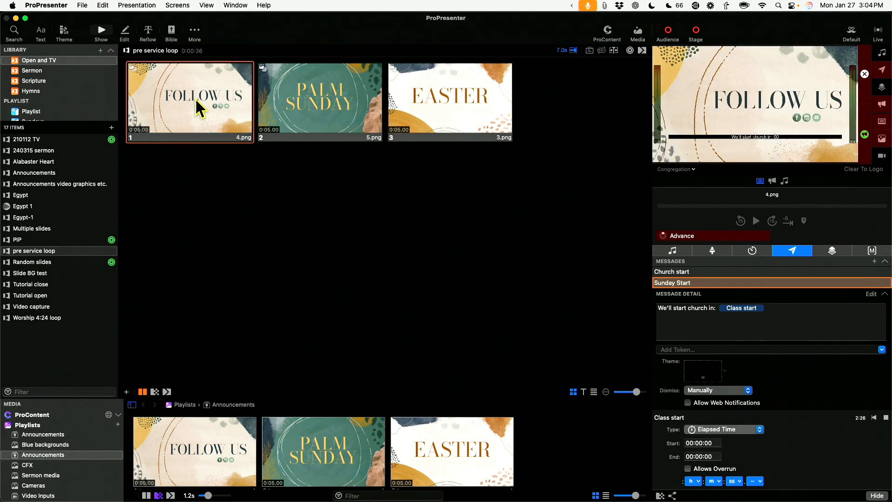
key("Right")
key("Right")
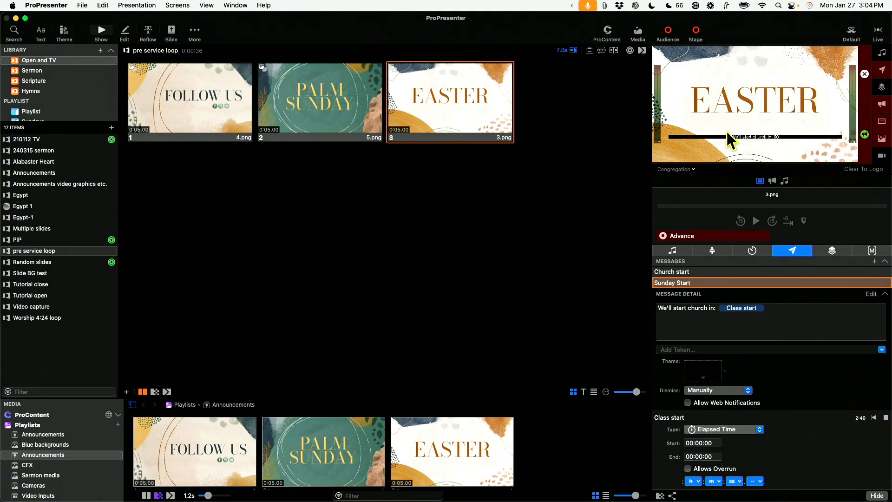
Add a macro to the Default Collection and name it "First count"
left_click(872, 252)
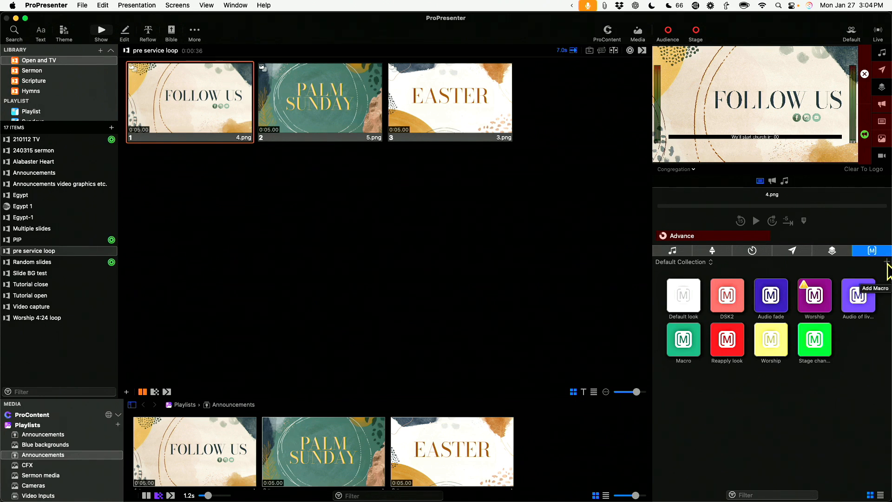
left_click(887, 262)
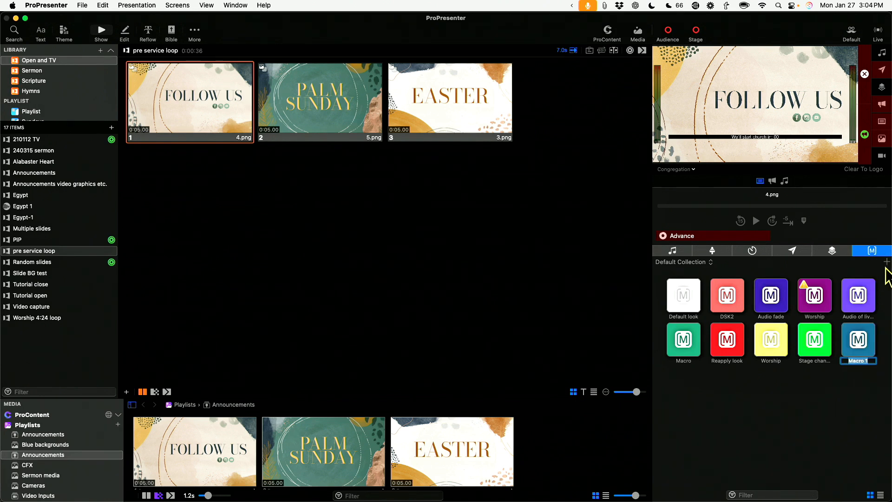
type("First count")
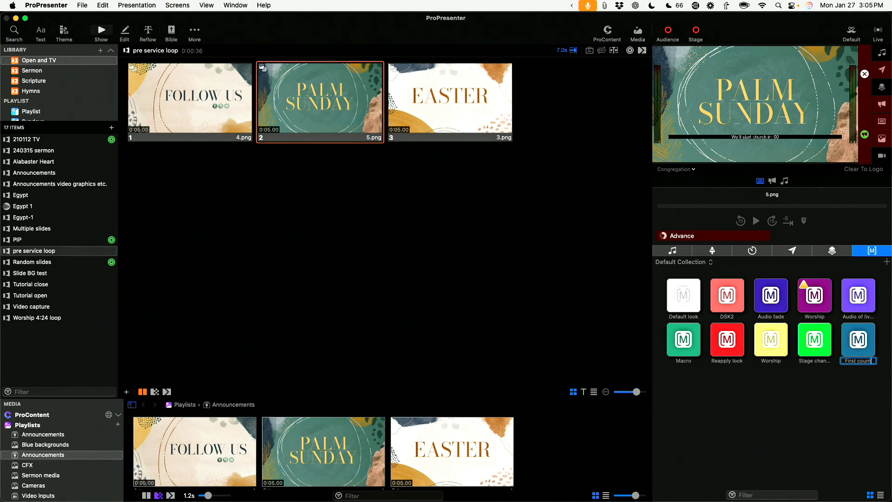
key("Return")
Add a timer action for the Class start timer to the new First count macro
right_click(858, 346)
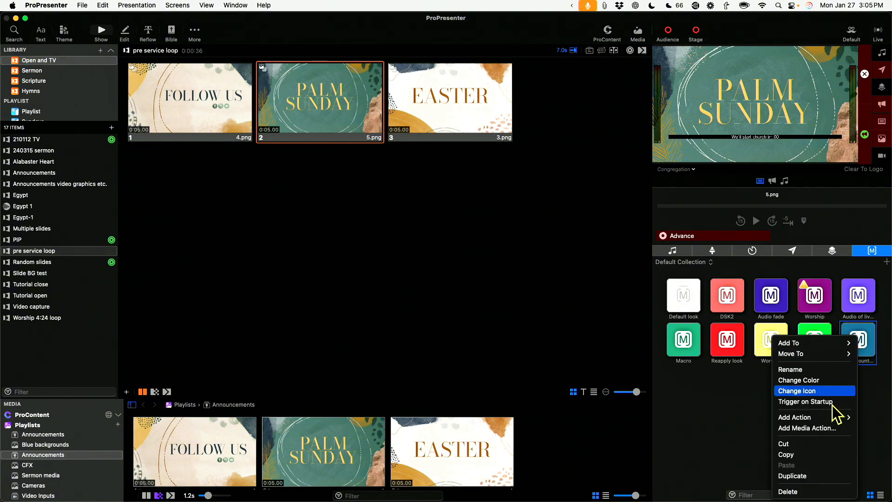
mouse_move(831, 418)
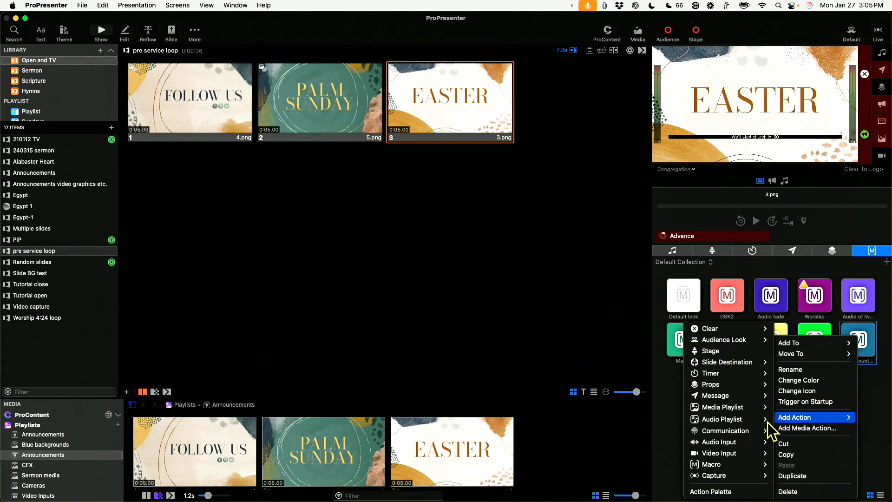
mouse_move(729, 384)
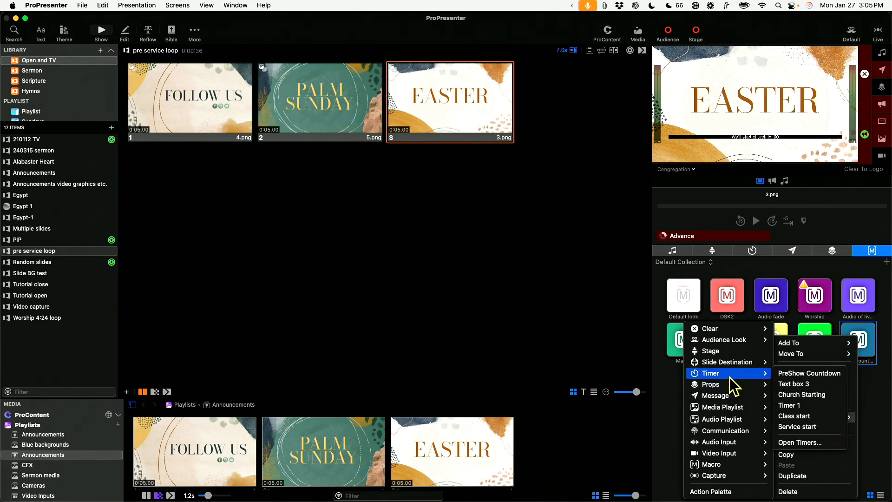
left_click(795, 415)
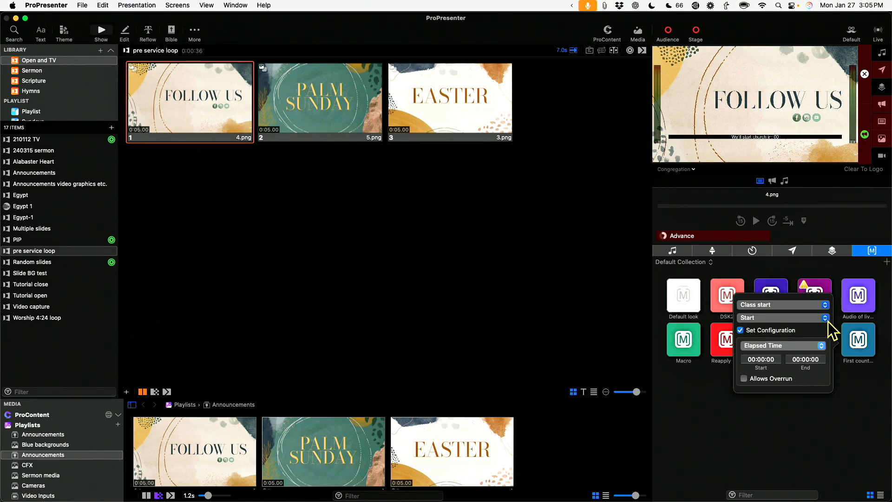
Configure the macro's Class start timer action as a Countdown to Time ending at 09:00:00 AM, and run the First count macro
left_click(822, 346)
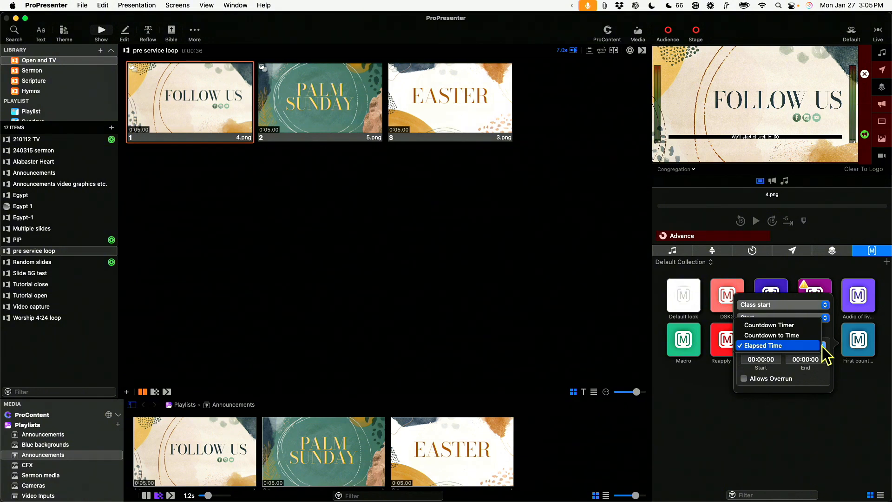
left_click(794, 335)
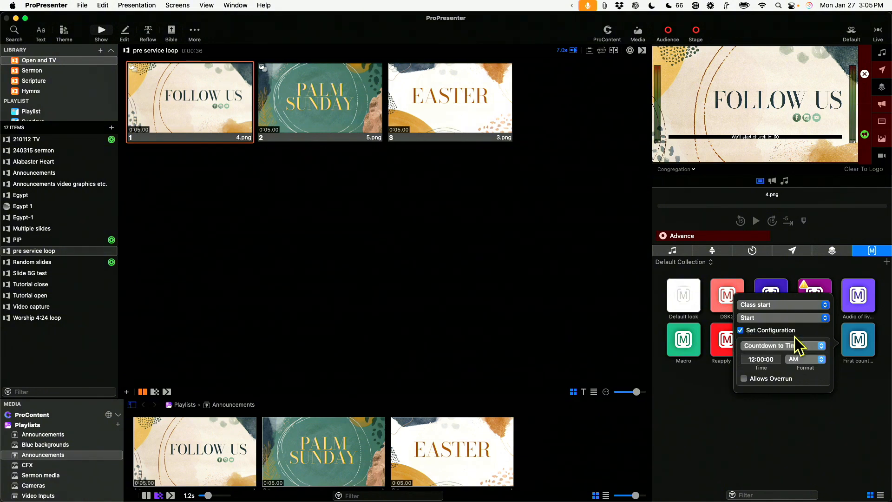
left_click(753, 358)
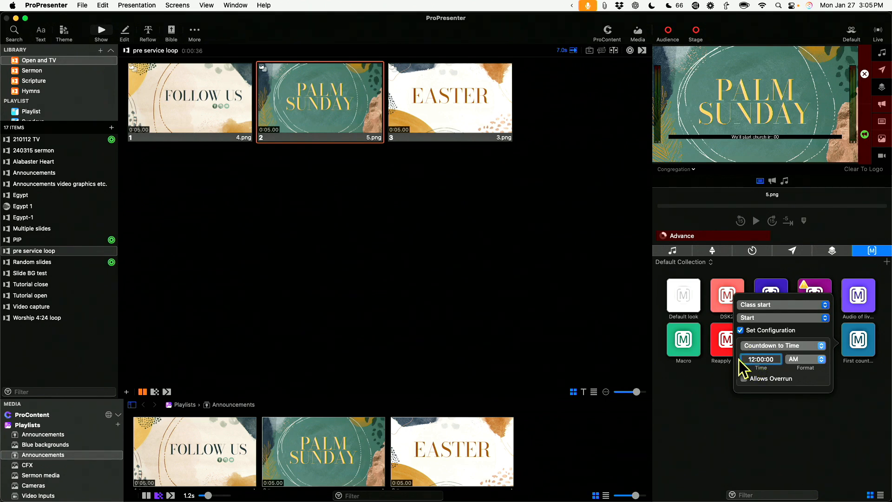
key("Right")
key("Right")
key("BackSpace")
key("BackSpace")
type("09")
left_click(808, 401)
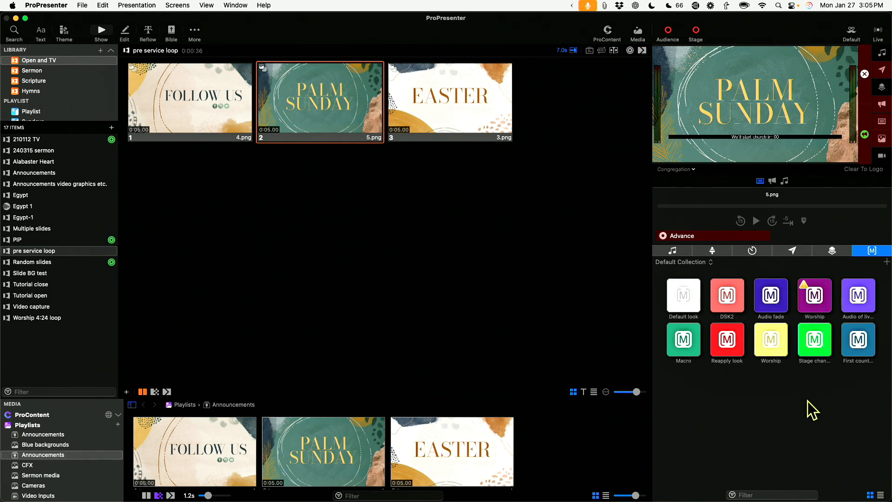
left_click(859, 342)
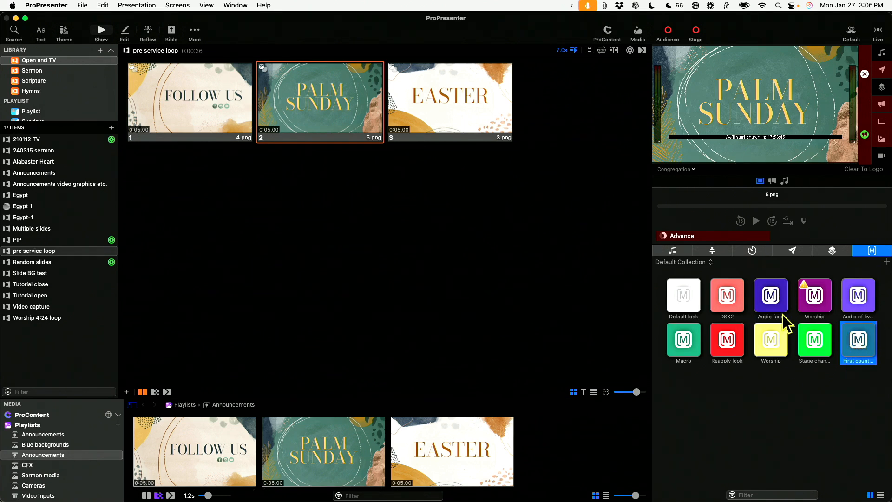
Add a message action for Sunday Start to the First count macro and run the macro
right_click(865, 357)
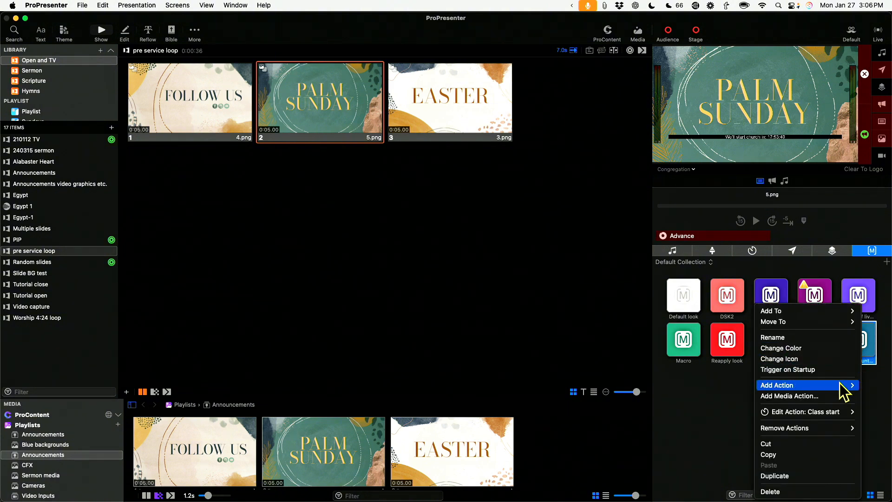
mouse_move(840, 385)
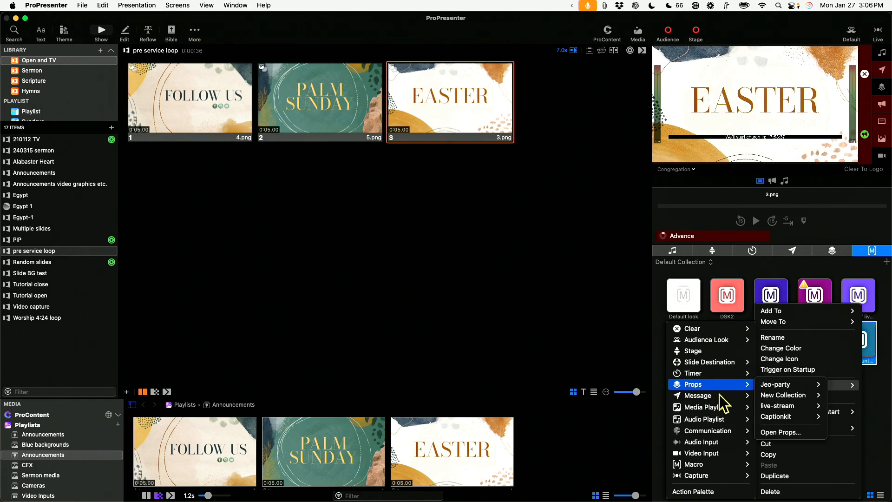
mouse_move(720, 348)
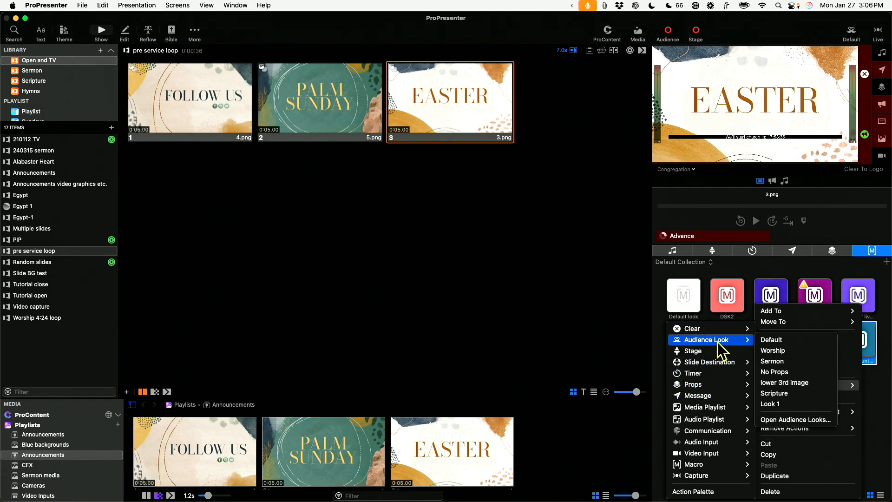
mouse_move(711, 396)
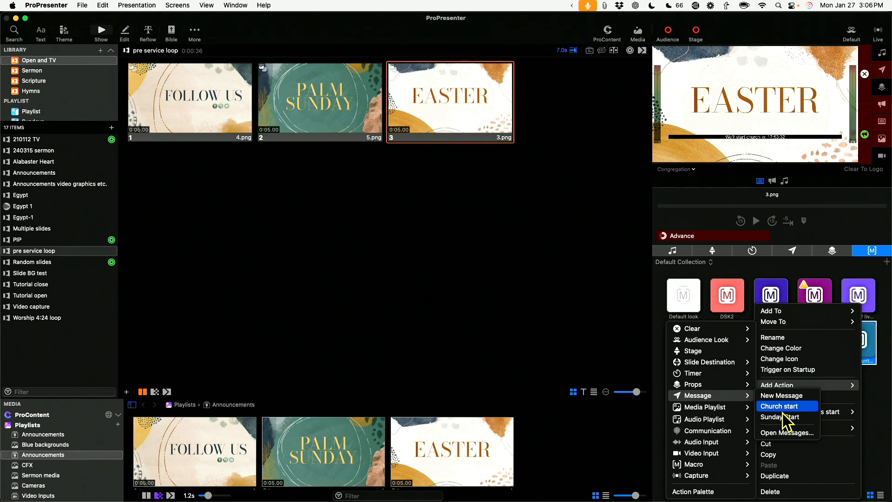
left_click(784, 417)
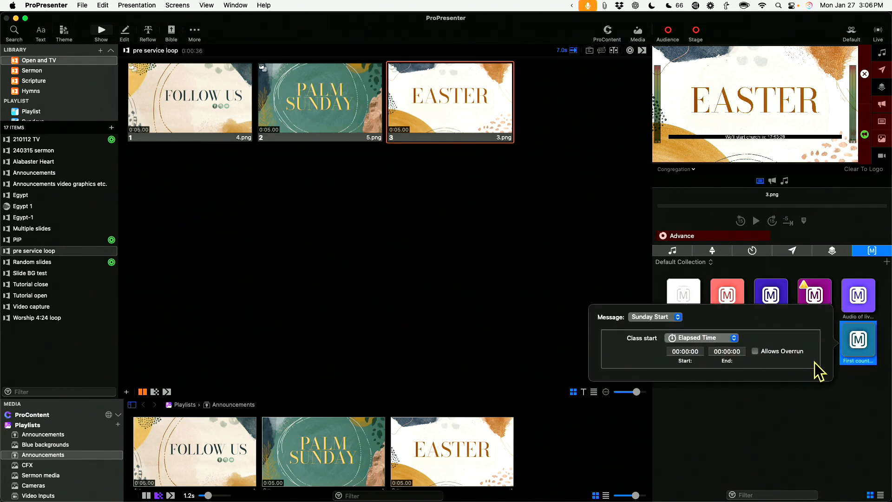
left_click(734, 339)
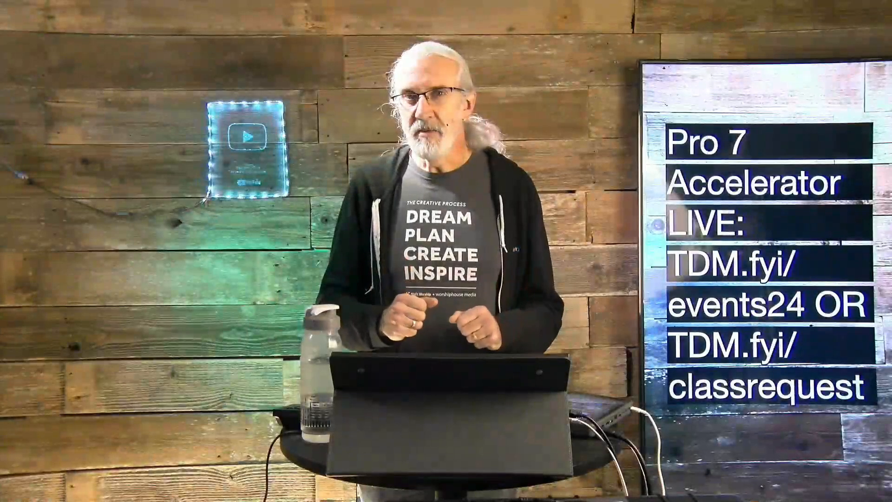
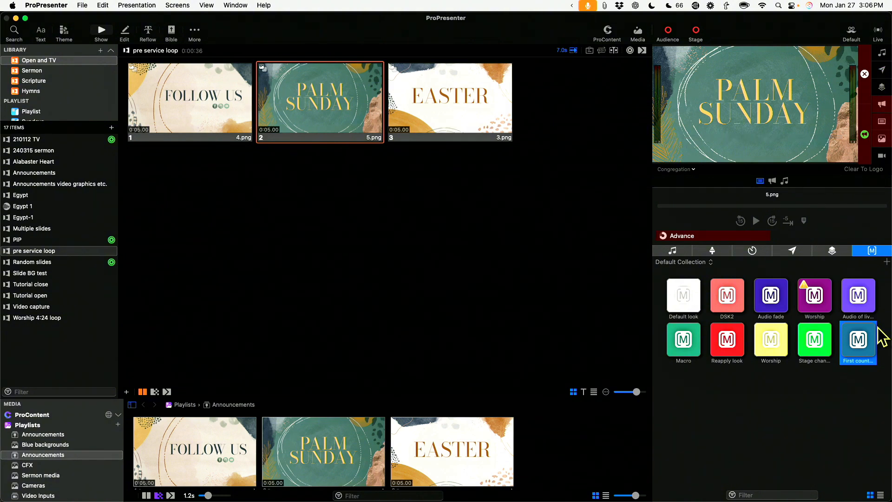
left_click(867, 356)
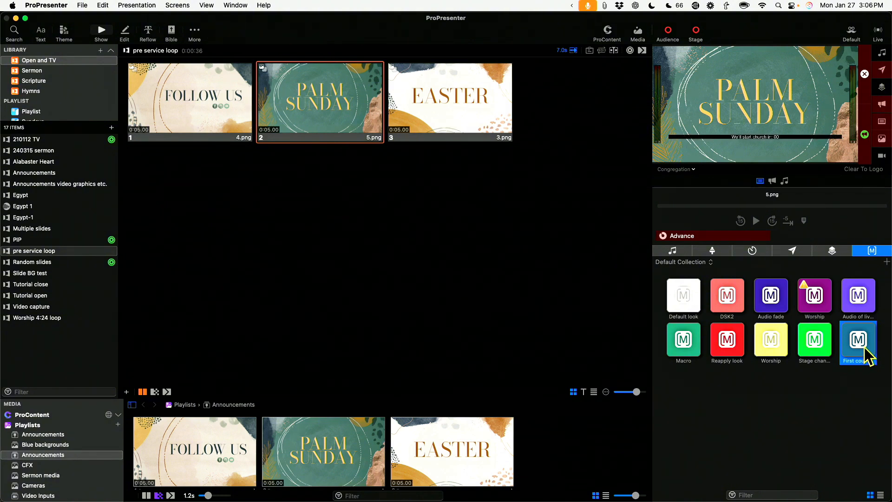
Try to edit the Sunday Start message action of the First count macro, and remove that action
right_click(865, 351)
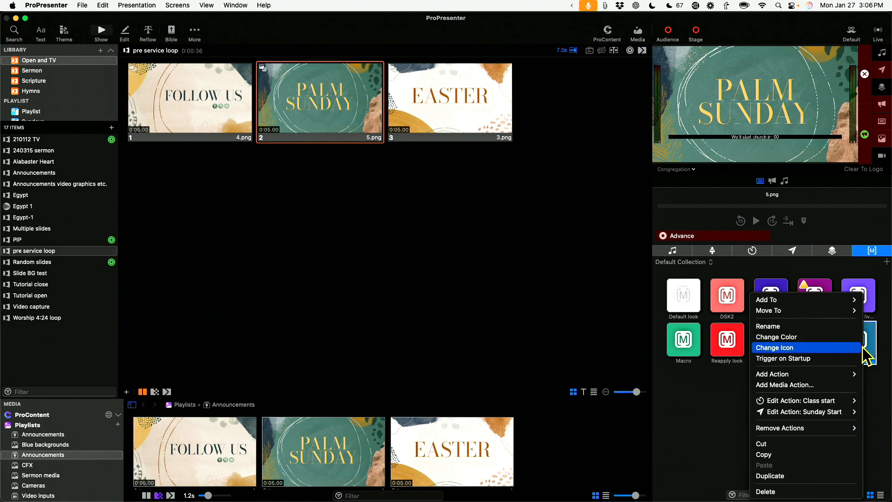
mouse_move(840, 414)
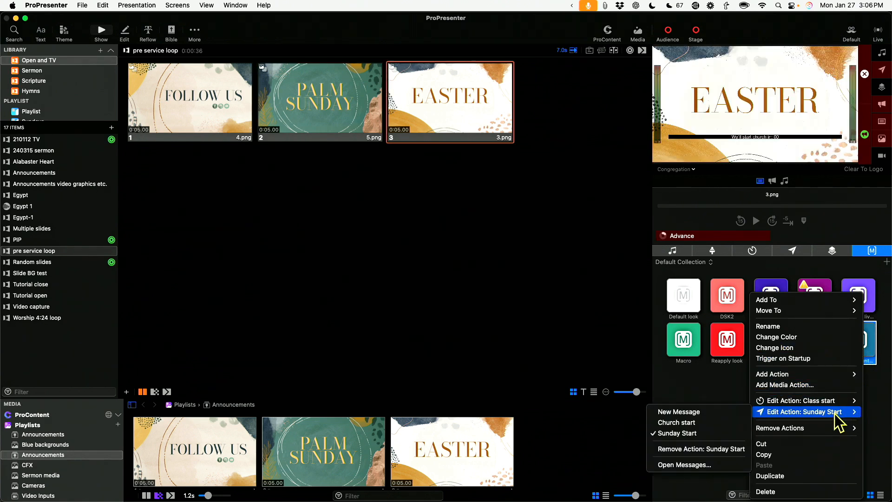
left_click(698, 436)
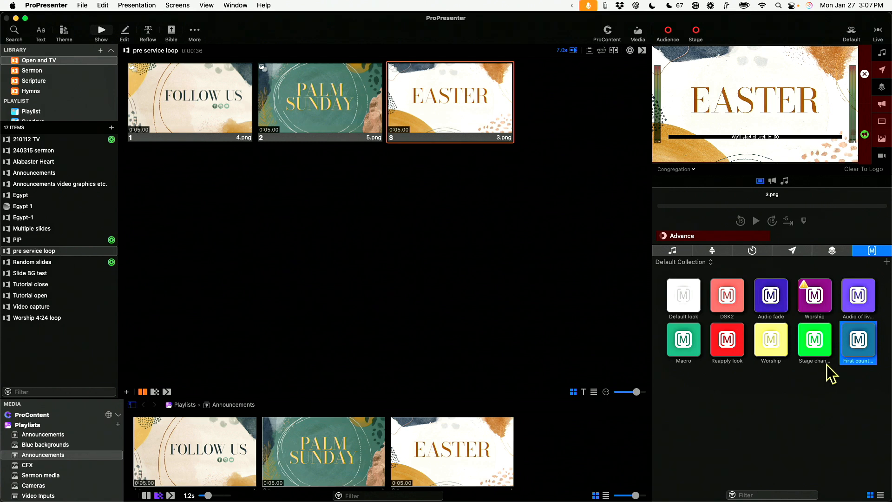
right_click(859, 350)
mouse_move(833, 417)
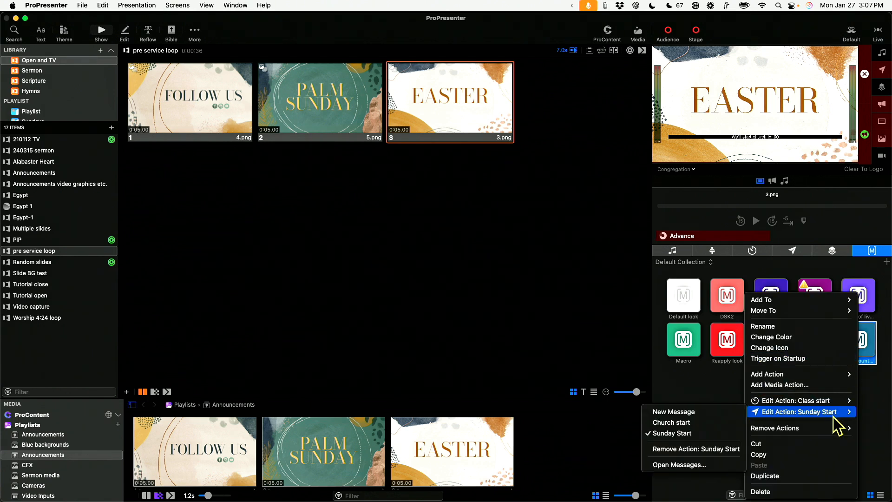
left_click(718, 450)
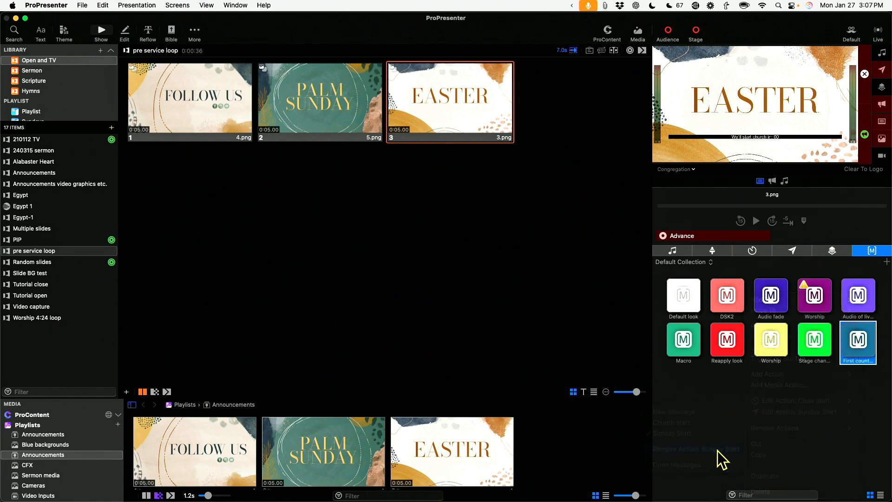
Add the Sunday Start message action back to the First count macro
right_click(871, 342)
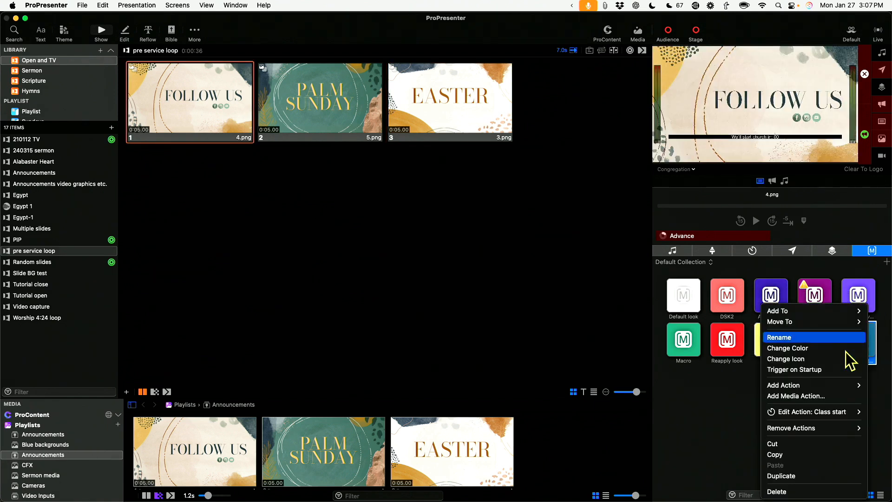
mouse_move(820, 389)
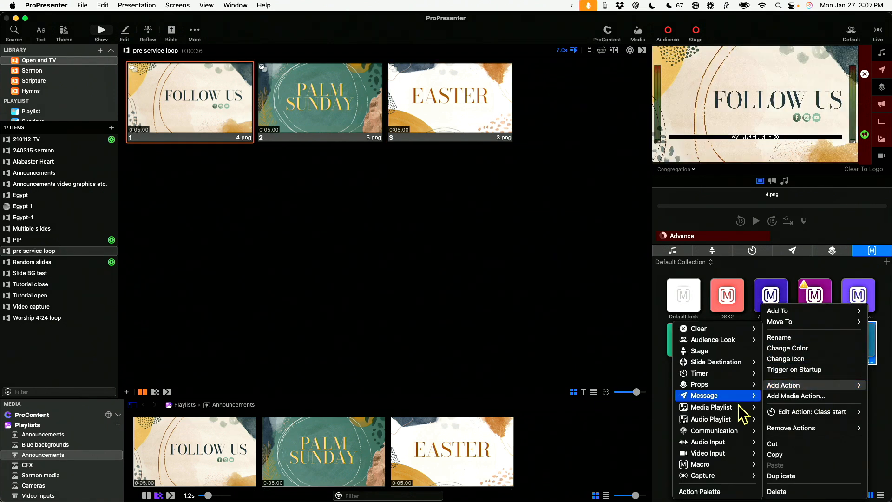
mouse_move(717, 398)
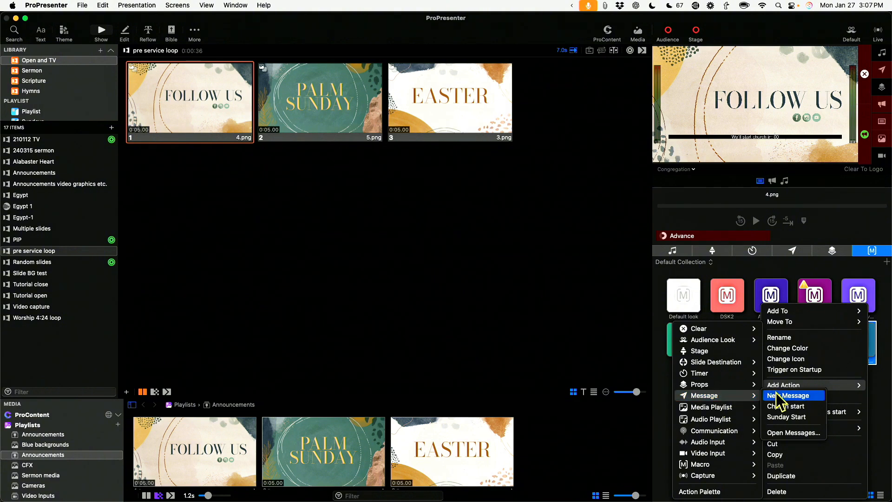
left_click(784, 417)
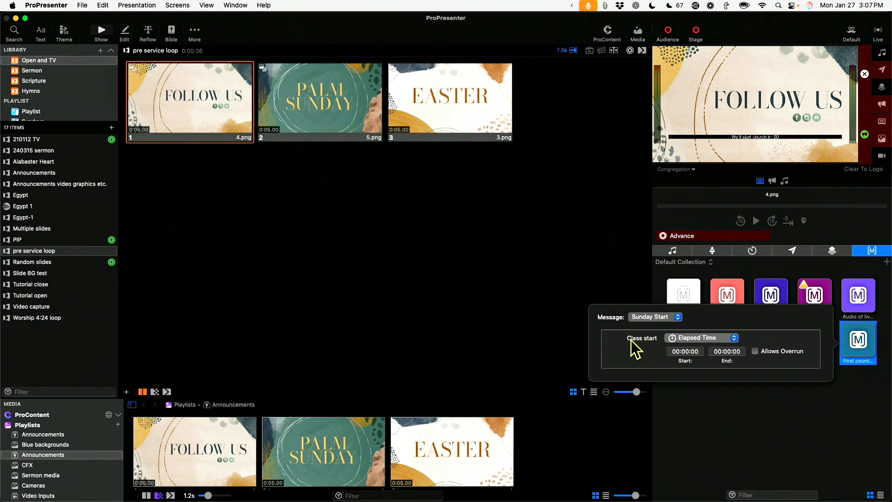
left_click(743, 406)
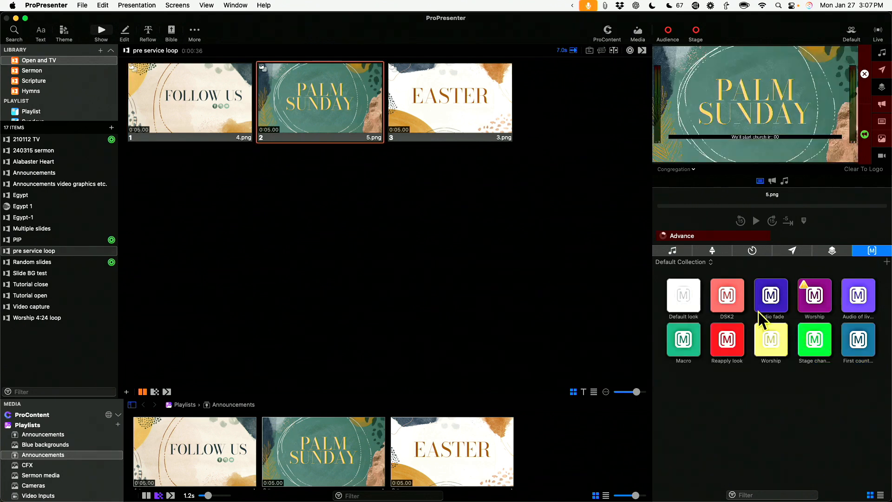
Replace the Class start token in the Sunday Start message with the Service start timer token
left_click(793, 250)
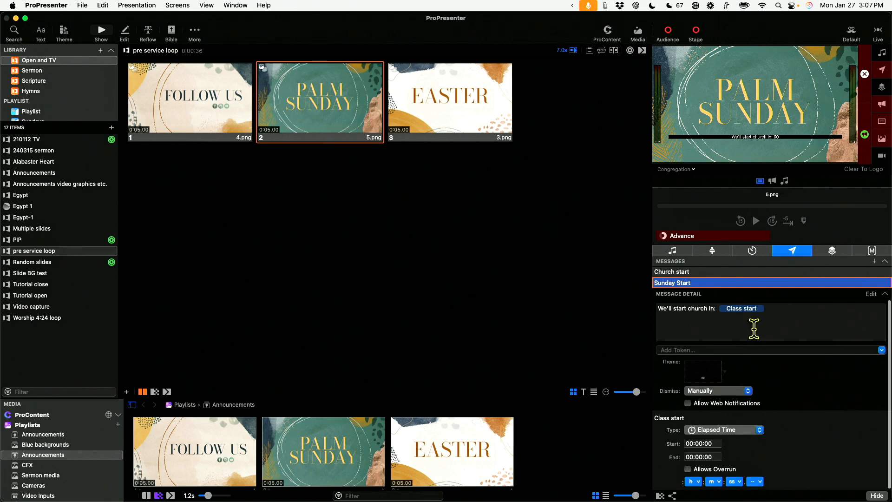
left_click(773, 309)
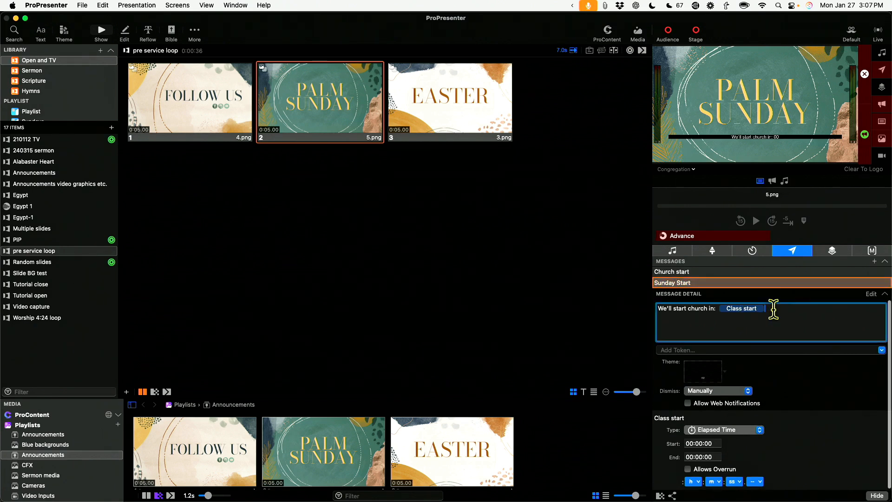
key("BackSpace")
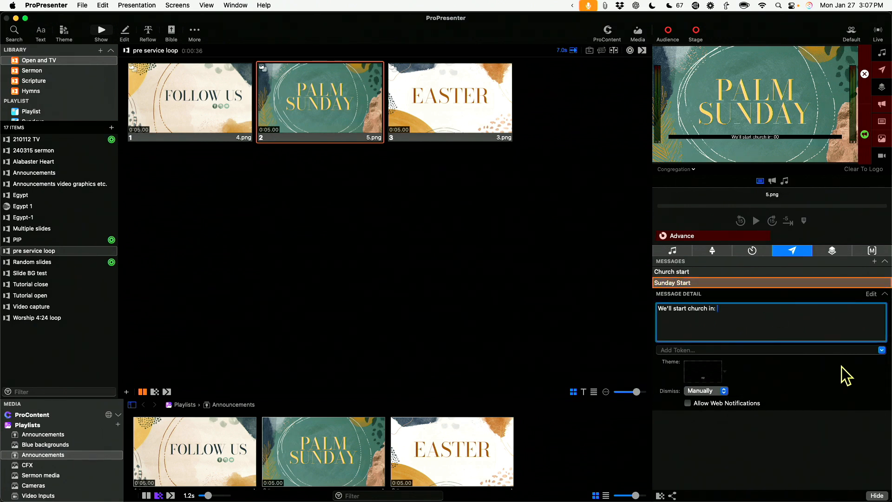
left_click(881, 350)
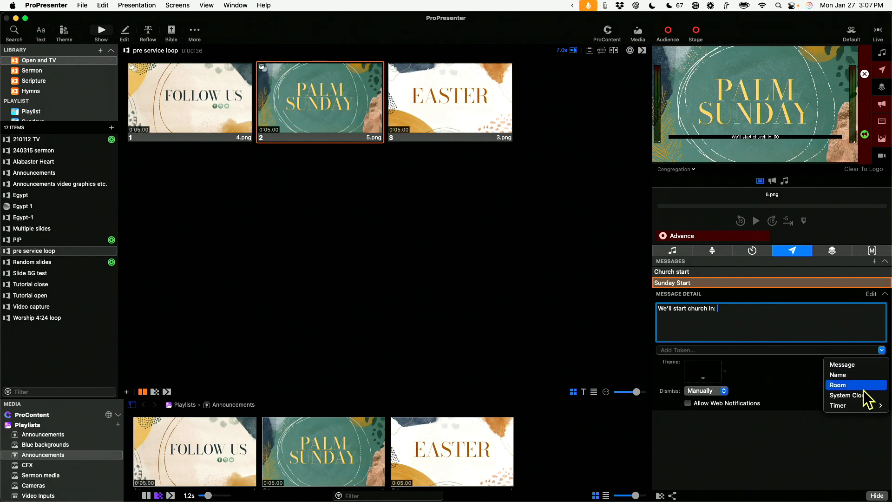
mouse_move(860, 406)
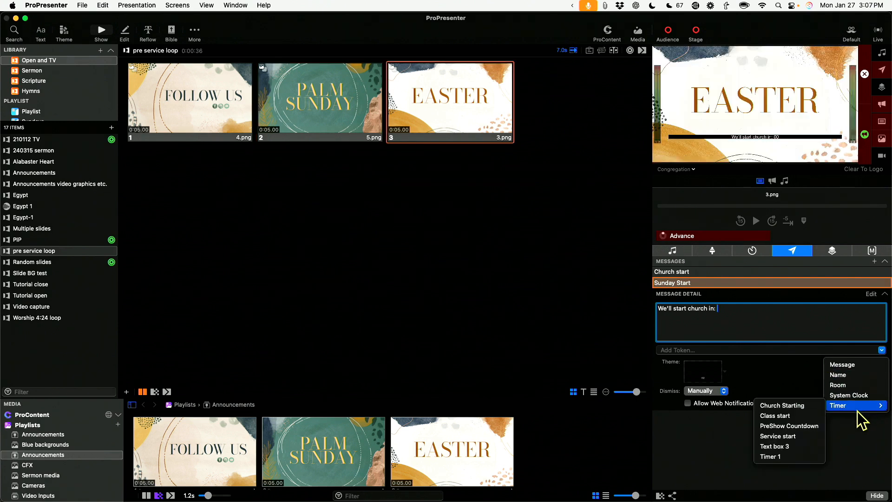
left_click(787, 439)
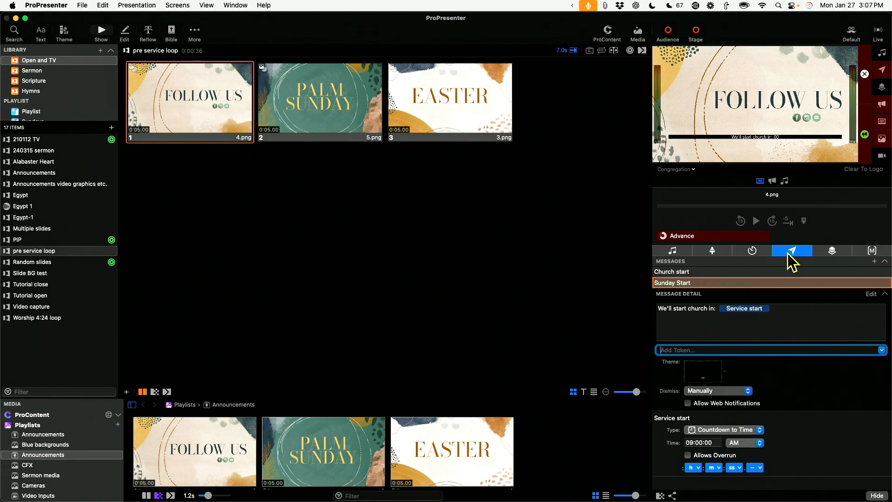
Remove the Class start timer action from the First count macro
left_click(873, 251)
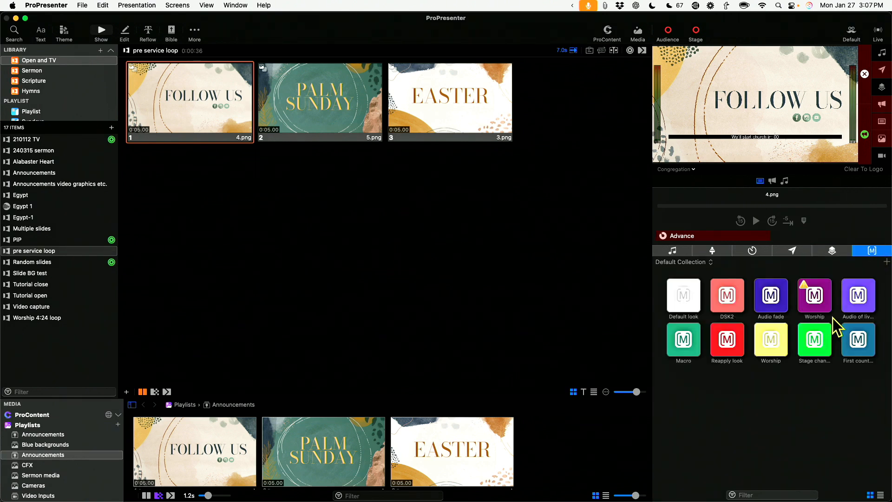
right_click(856, 345)
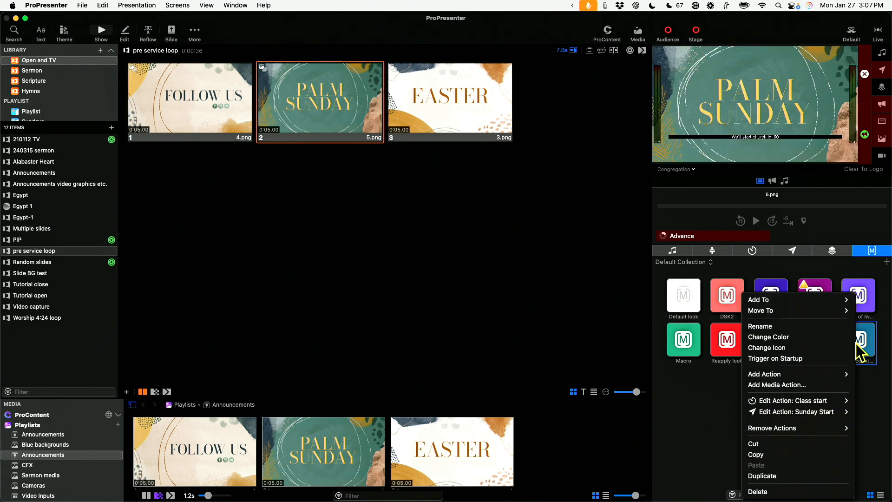
mouse_move(817, 401)
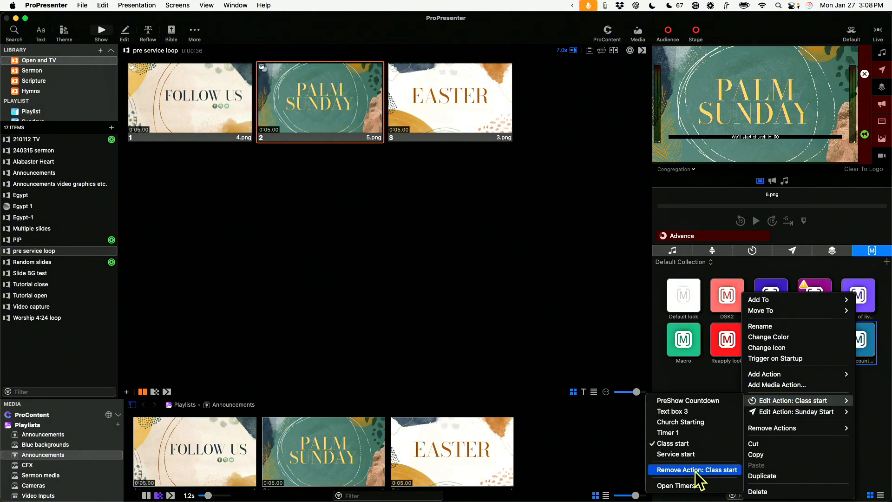
left_click(697, 469)
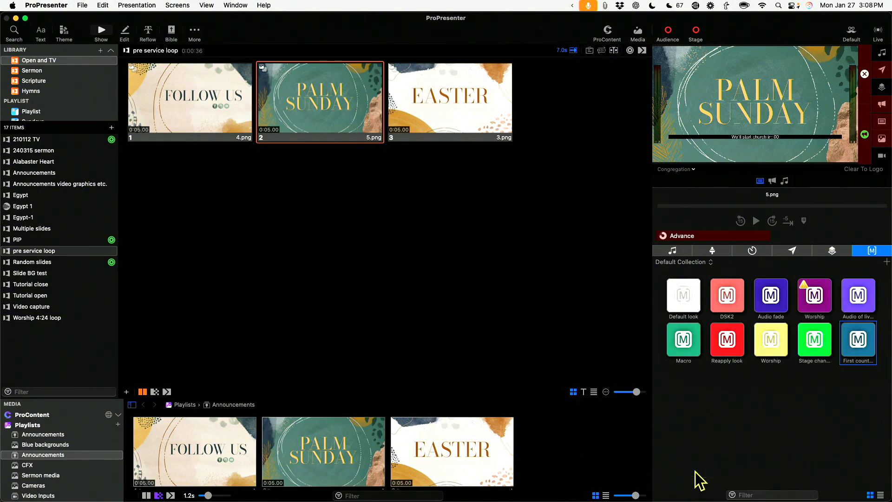
Remove the Sunday Start message action from the First countdown macro
right_click(866, 342)
mouse_move(832, 389)
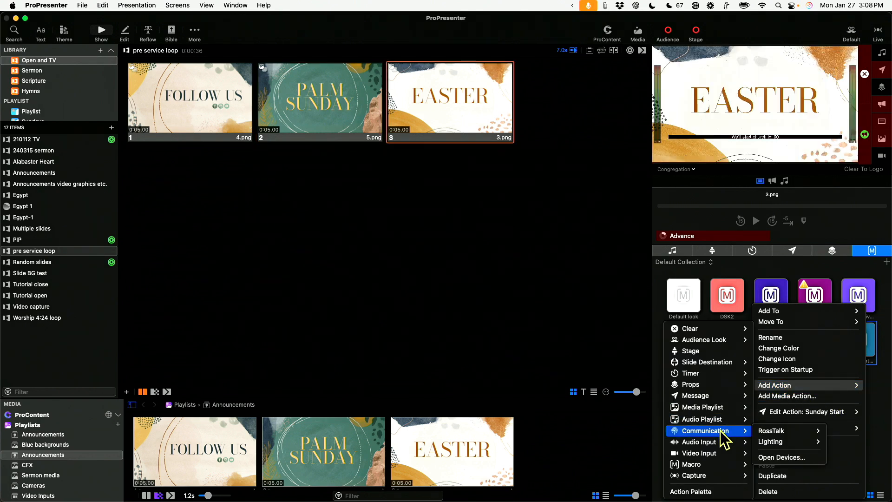
mouse_move(717, 390)
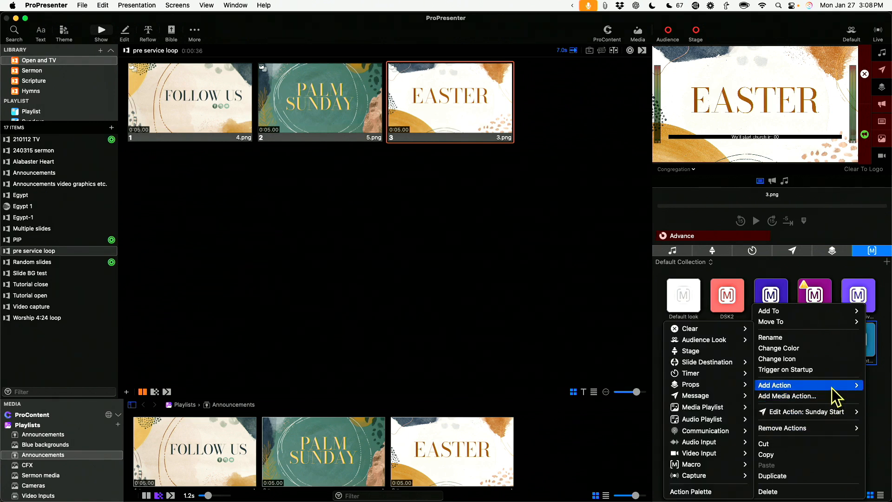
mouse_move(833, 412)
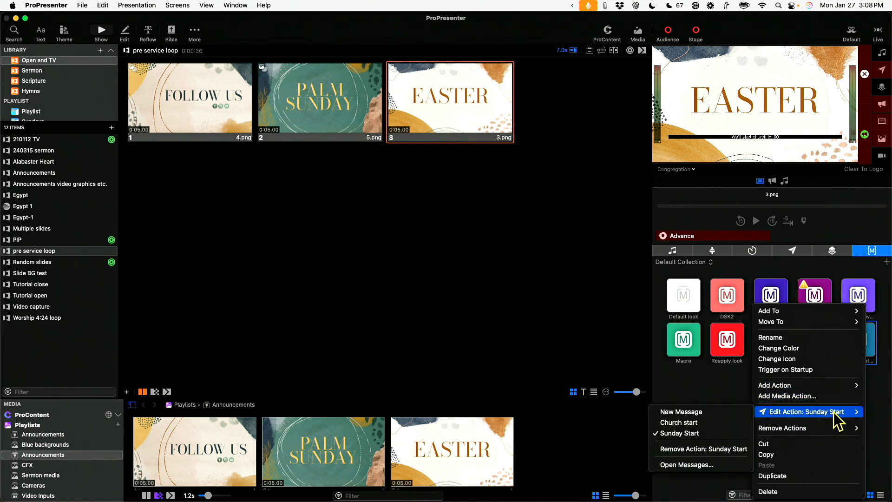
left_click(711, 451)
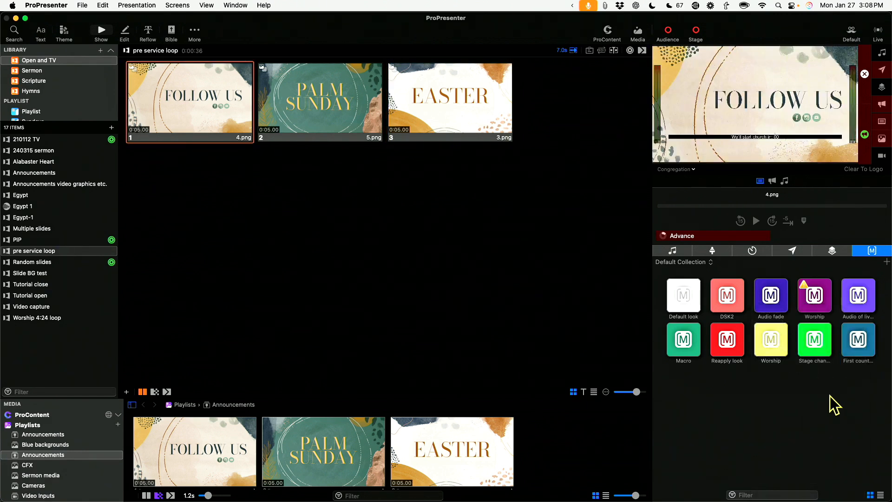
Add the Sunday Start message action to the First countdown macro, accepting the Service start countdown to 09:00:00 AM
right_click(860, 338)
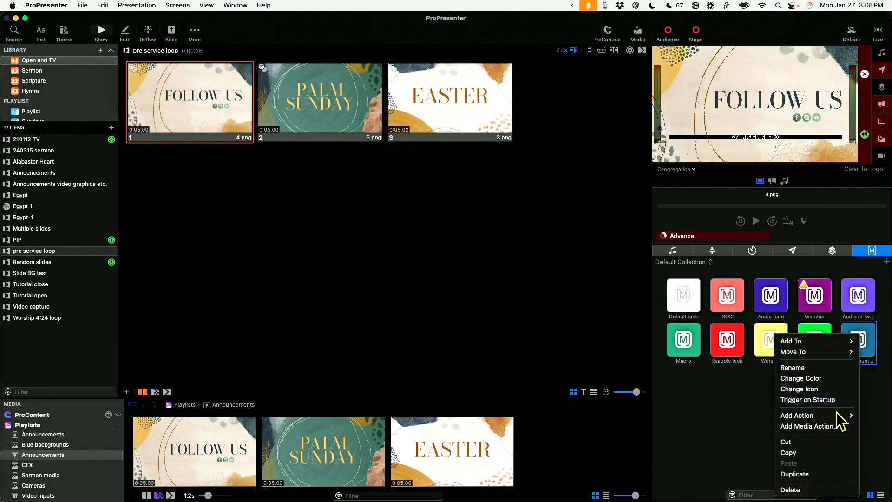
mouse_move(844, 415)
mouse_move(752, 418)
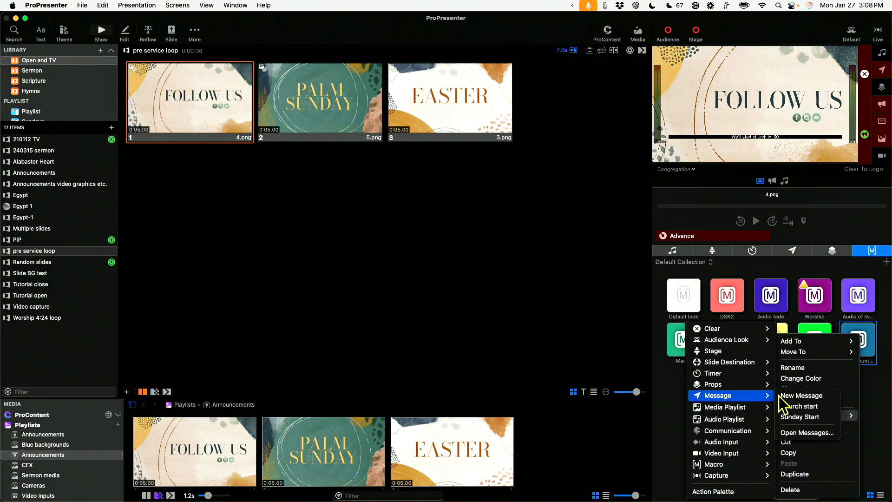
left_click(795, 417)
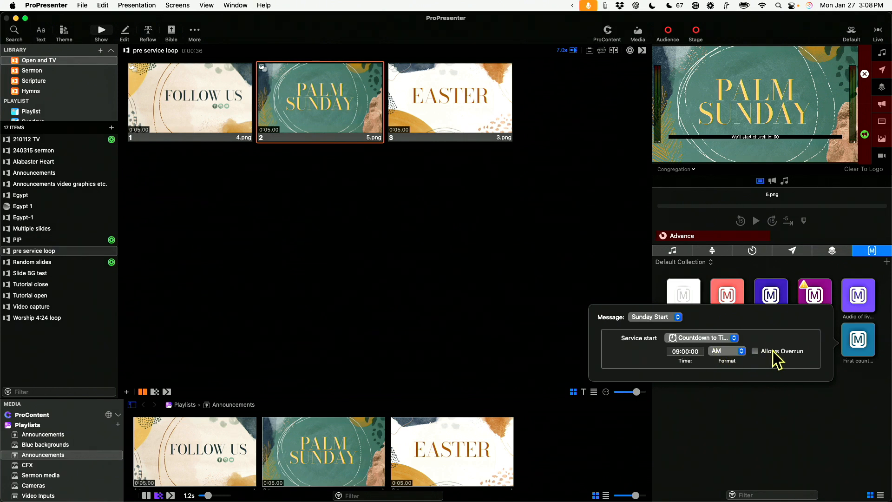
left_click(755, 398)
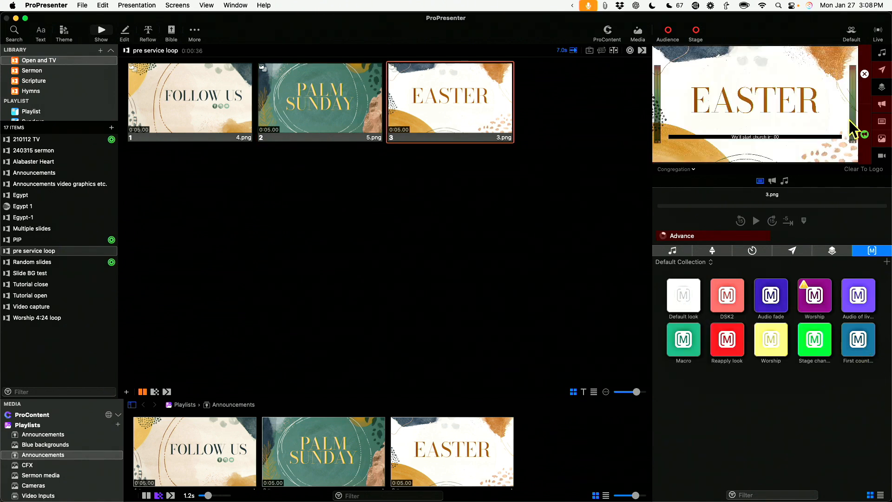
Clear the live message from the output and trigger the First countdown macro
left_click(883, 69)
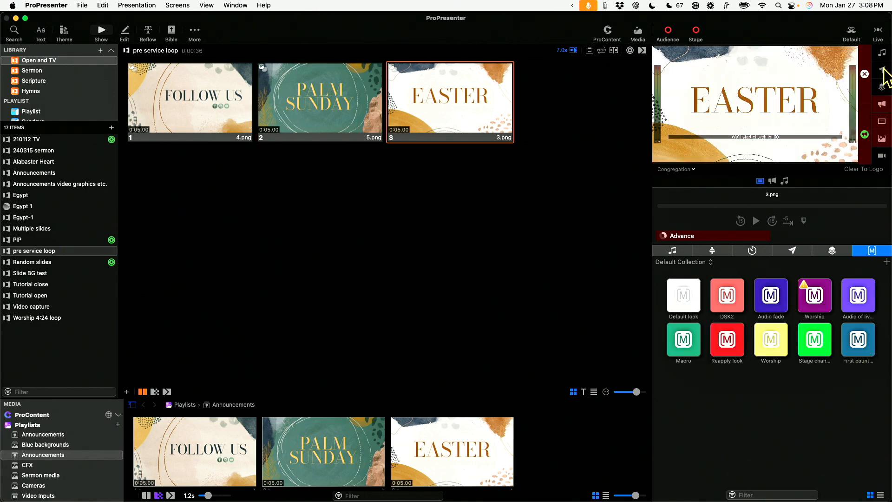
left_click(854, 350)
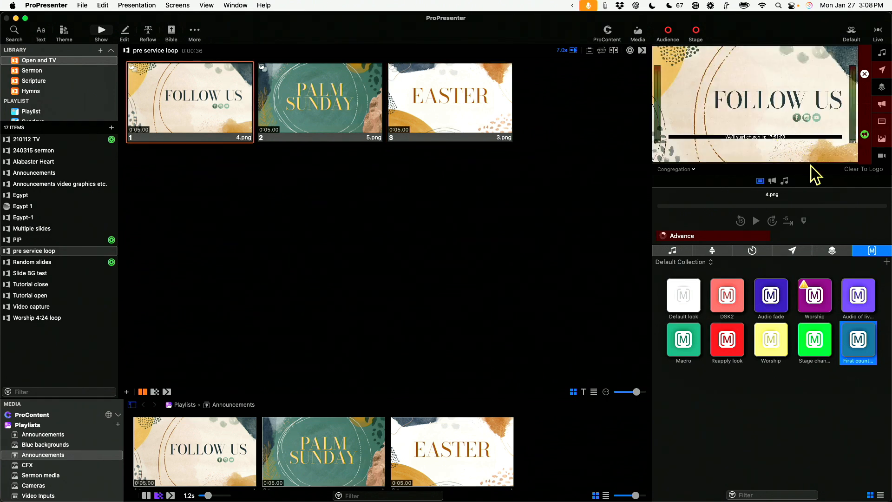
Duplicate the First countdown macro and rename the copy as Second countdown
right_click(854, 342)
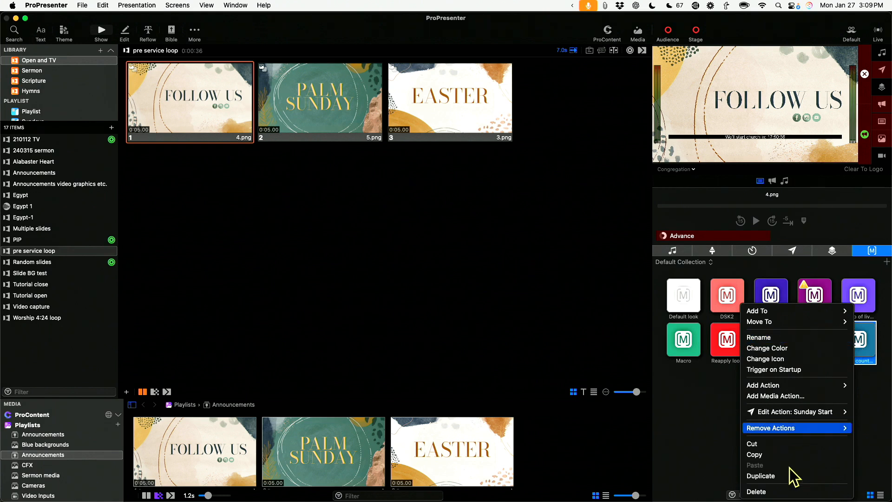
left_click(781, 476)
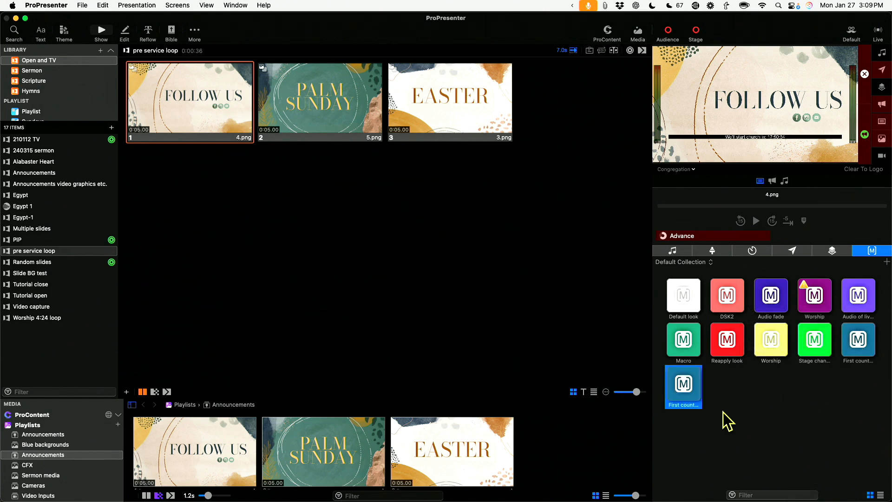
right_click(686, 388)
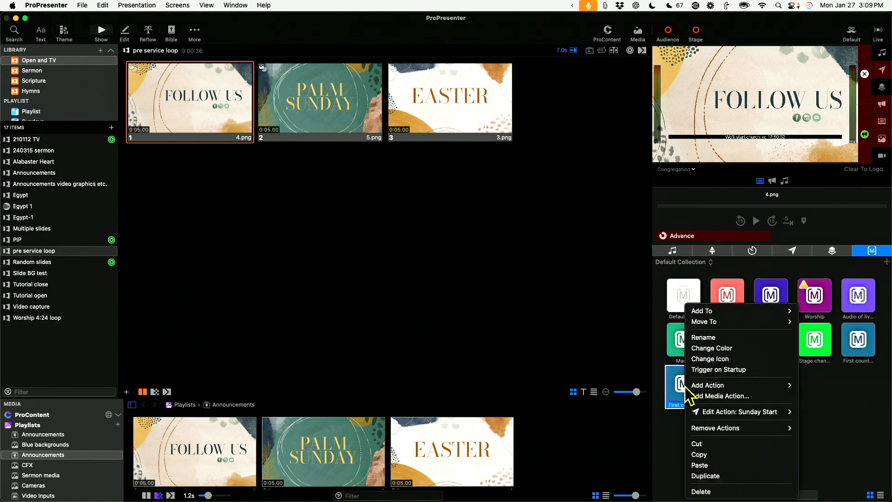
left_click(698, 338)
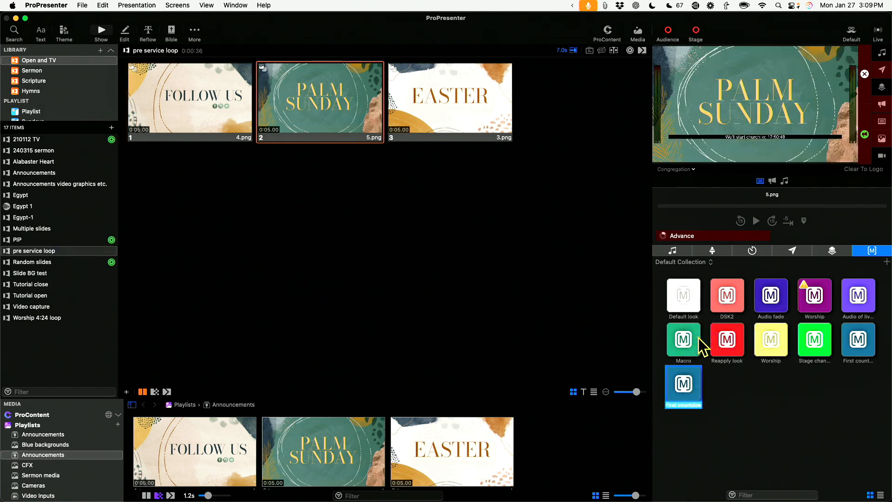
key("Right")
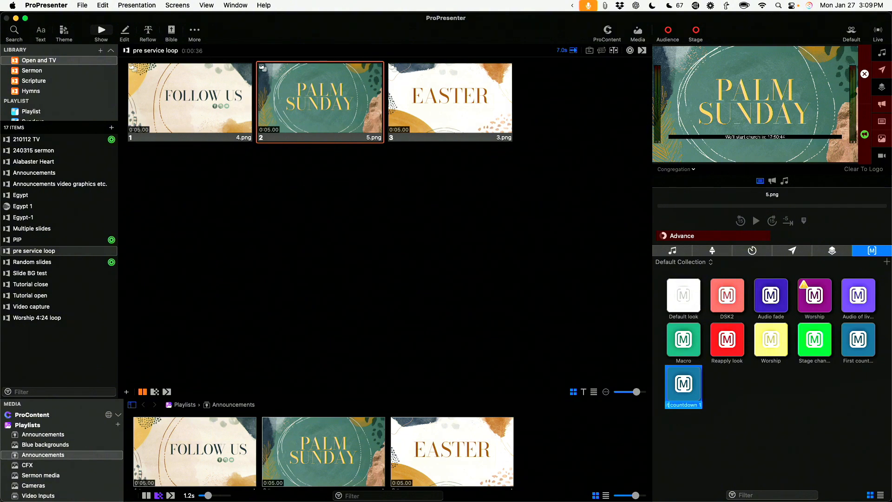
key("BackSpace")
key("BackSpace")
type("Second")
key("Right")
key("Right")
key("Right")
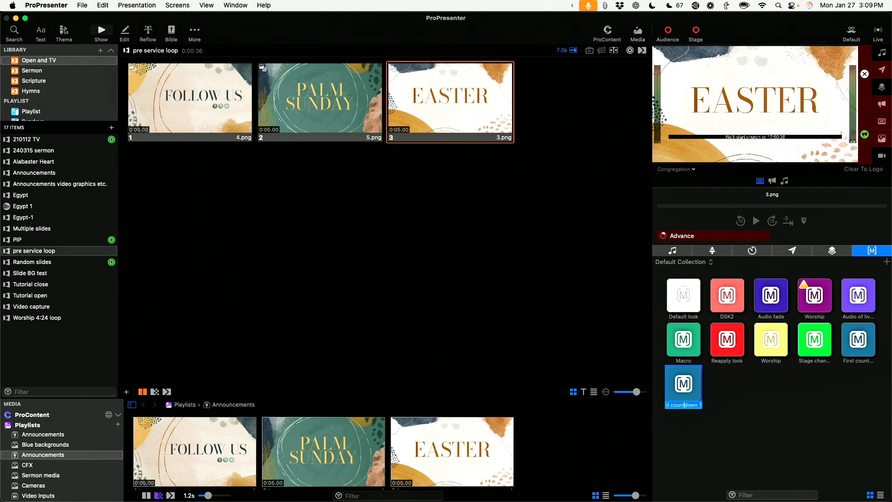
key("BackSpace")
key("BackSpace")
left_click(725, 389)
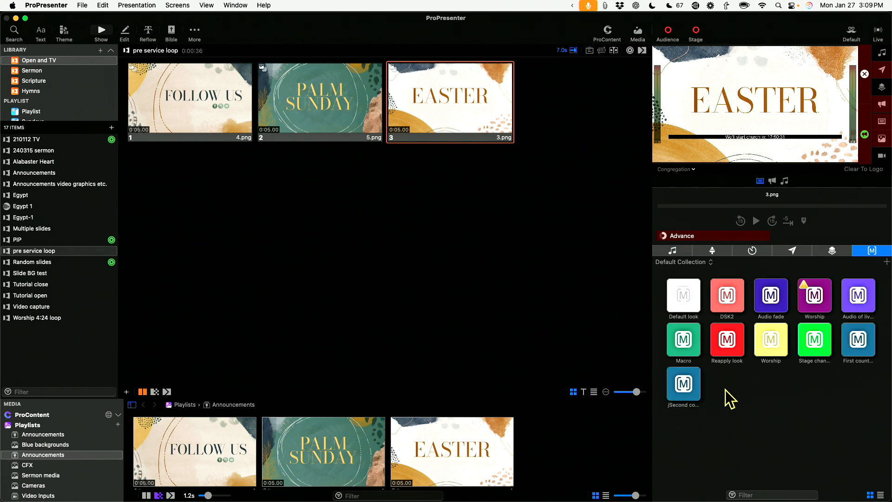
Try to edit the Sunday Start message action of the Second countdown macro
right_click(688, 385)
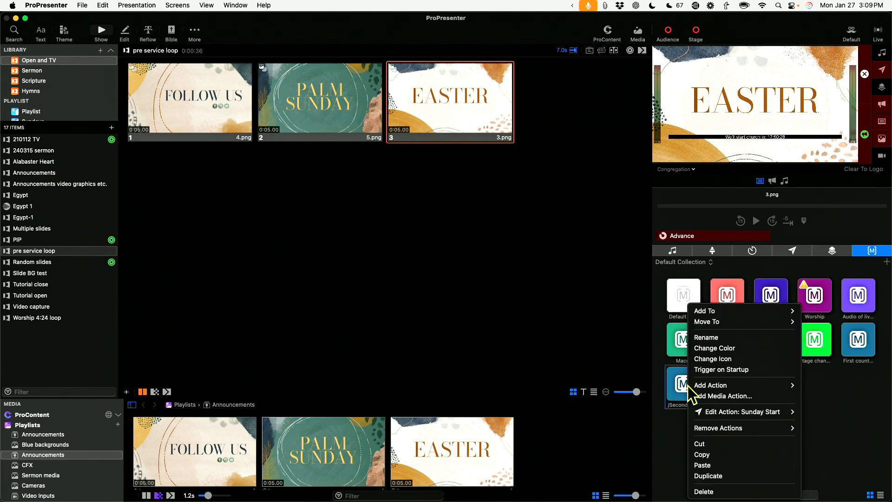
mouse_move(689, 386)
mouse_move(780, 412)
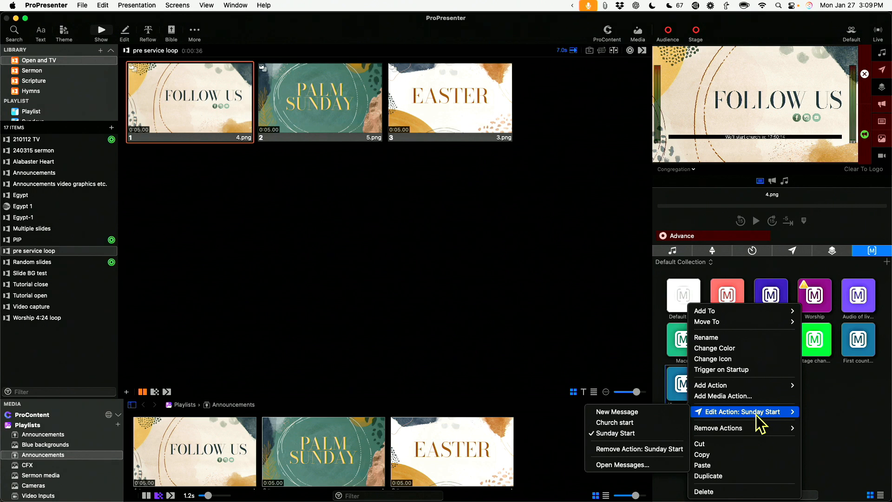
left_click(645, 438)
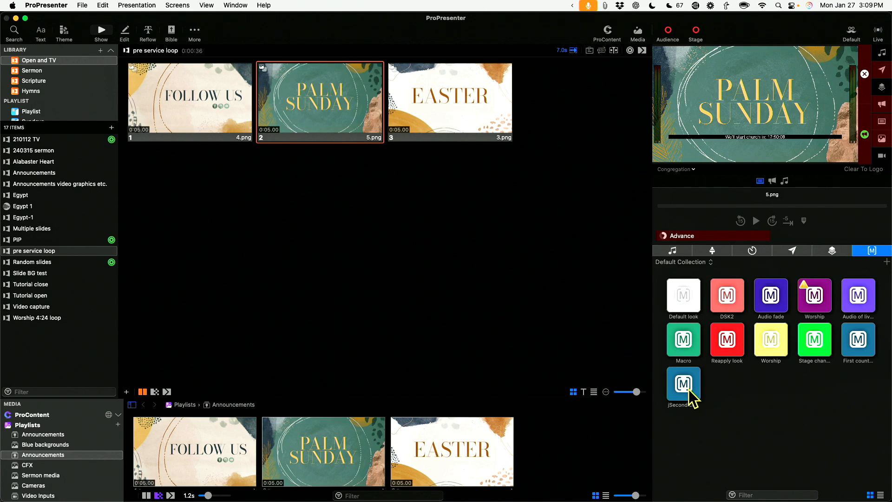
Remove the Sunday Start message action from the Second countdown macro
right_click(689, 395)
mouse_move(717, 413)
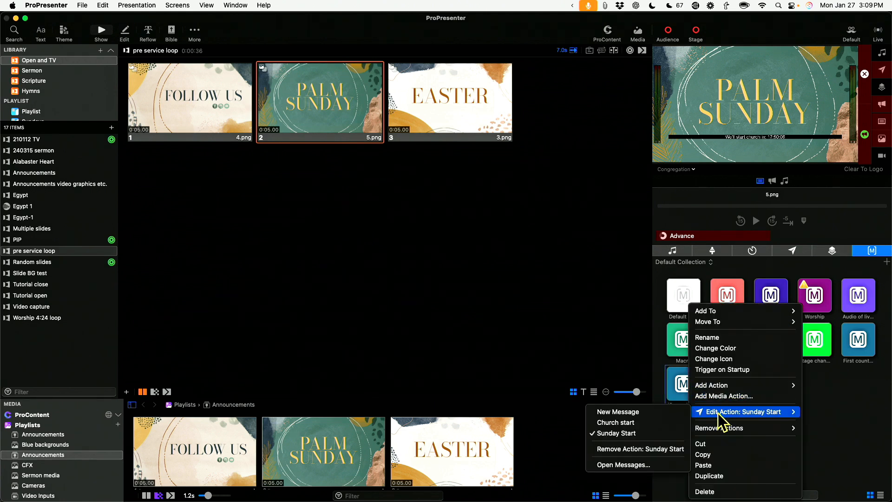
left_click(657, 448)
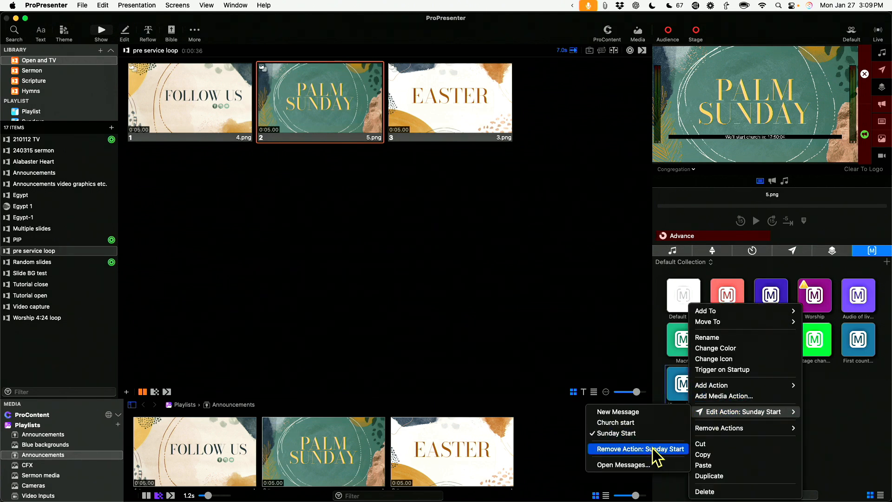
Add the Sunday Start message action to the Second countdown macro with the Service start countdown set to 11:00:00 AM
right_click(681, 382)
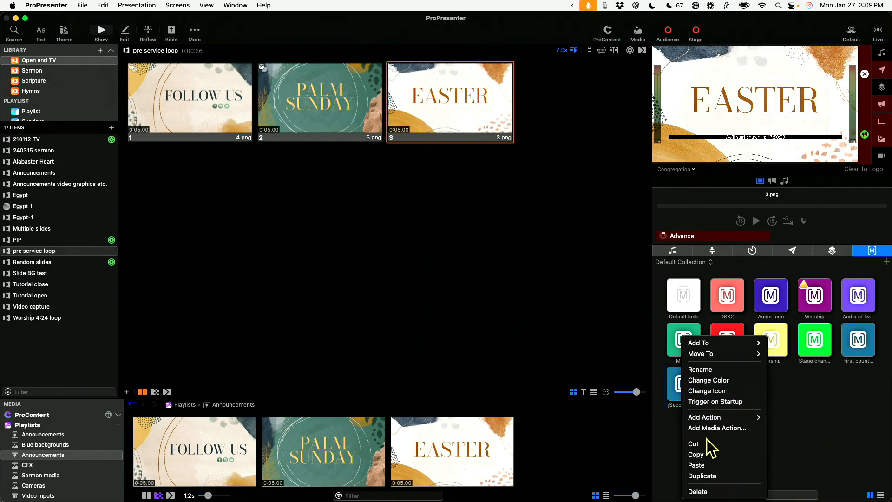
mouse_move(715, 416)
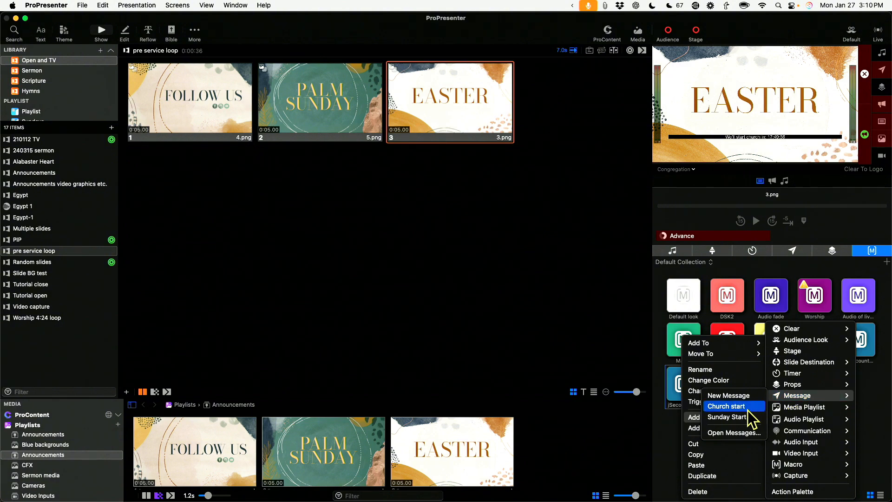
left_click(740, 419)
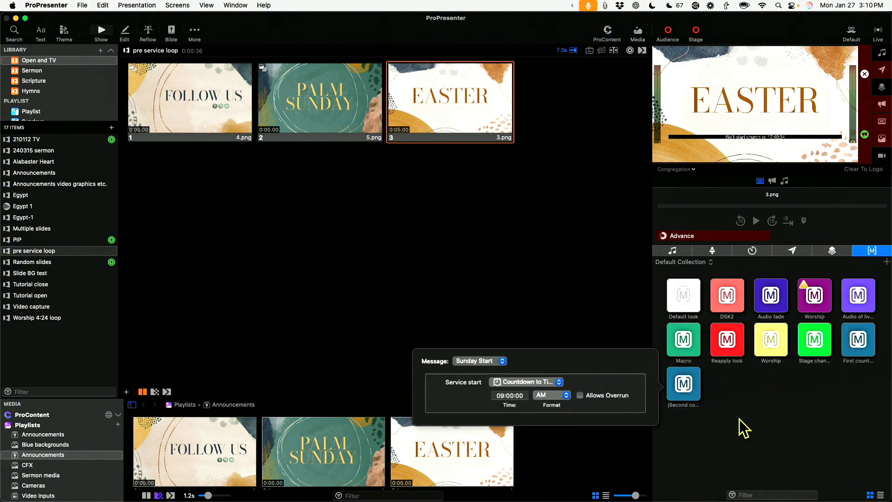
left_click(493, 395)
type("11")
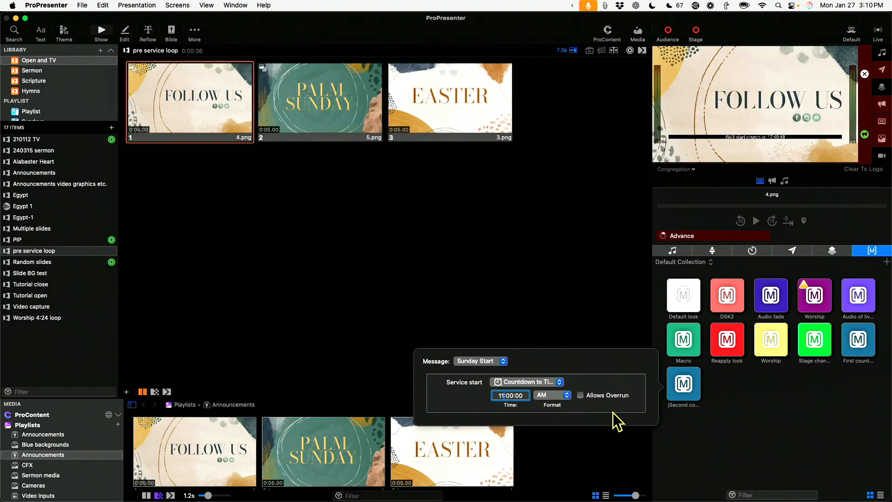
left_click(720, 436)
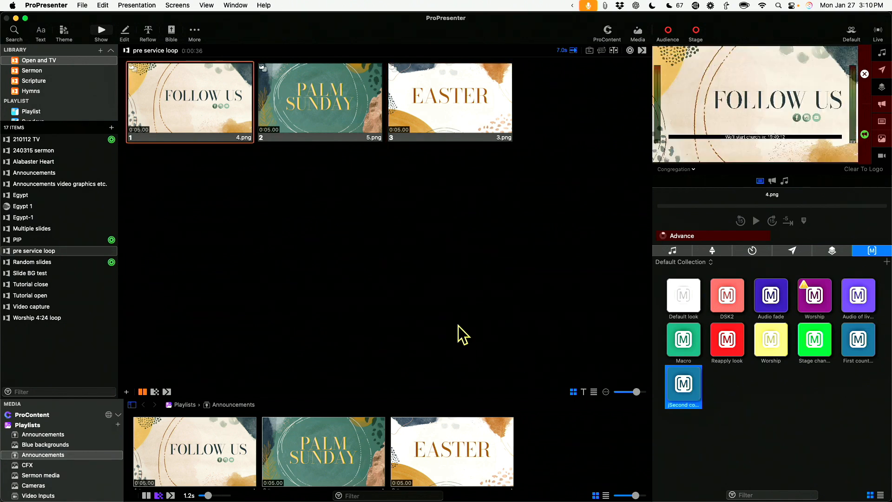
Open the Calendar and create a new event named "first service"
left_click(207, 5)
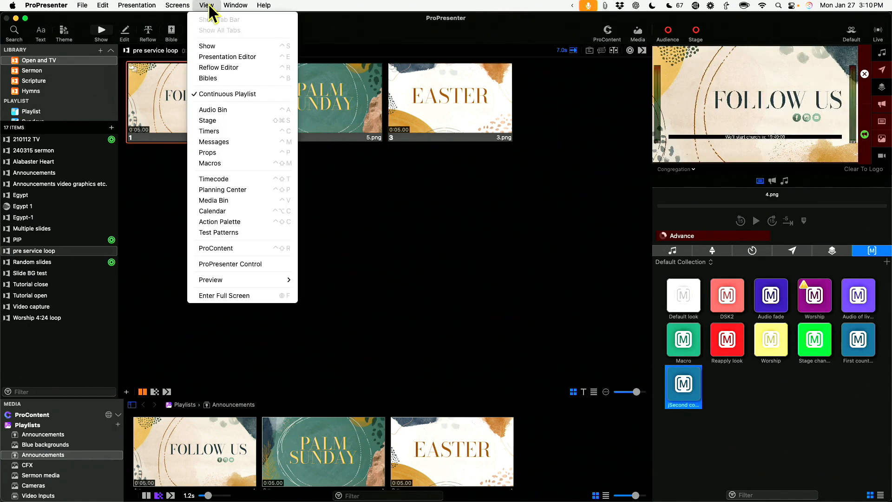
left_click(215, 209)
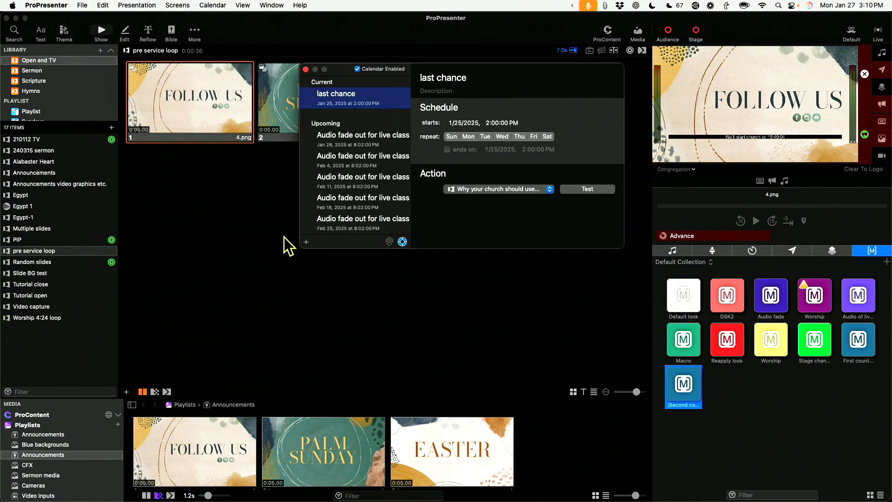
left_click(306, 242)
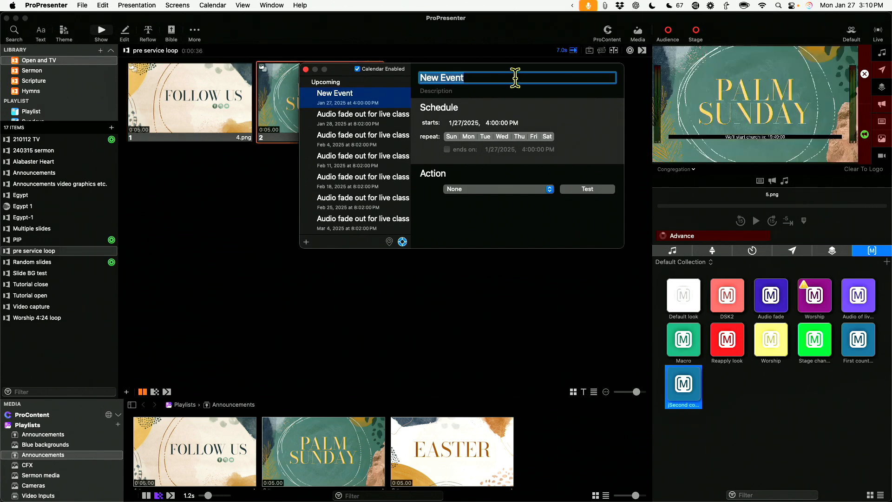
type("first s")
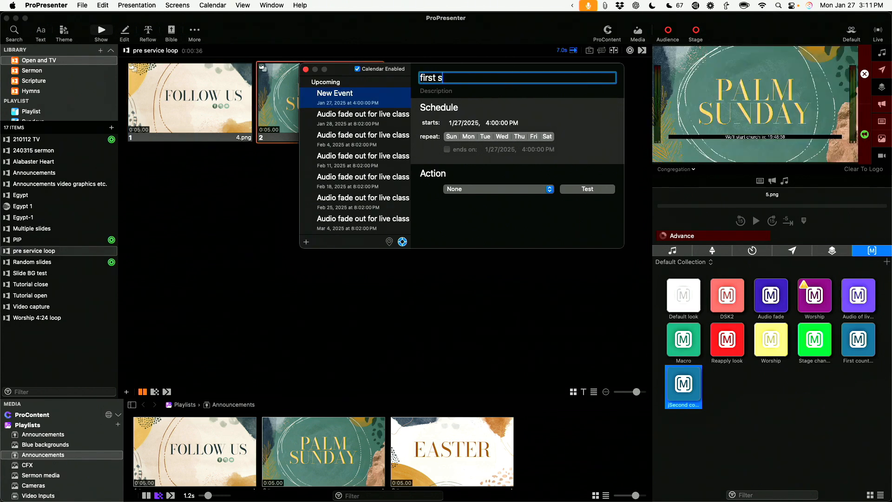
type("ervice")
Schedule the first service event to repeat every Sunday, starting at 8:45:00 AM
left_click(451, 137)
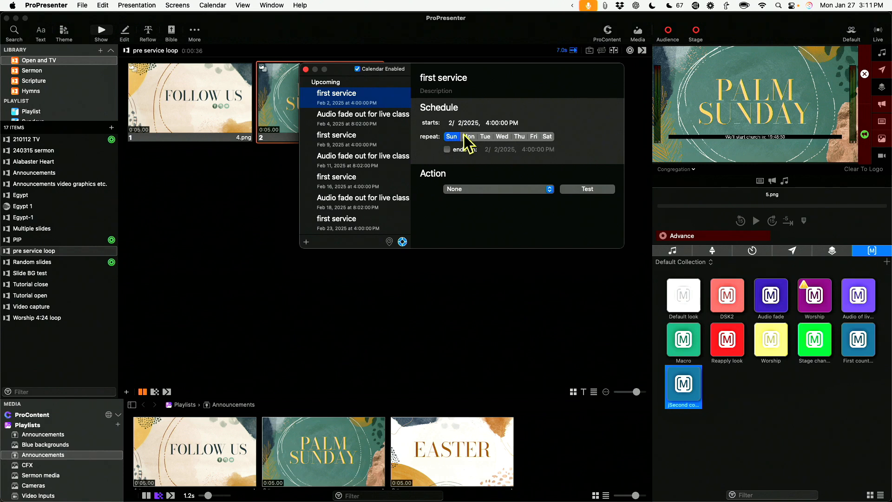
left_click(491, 123)
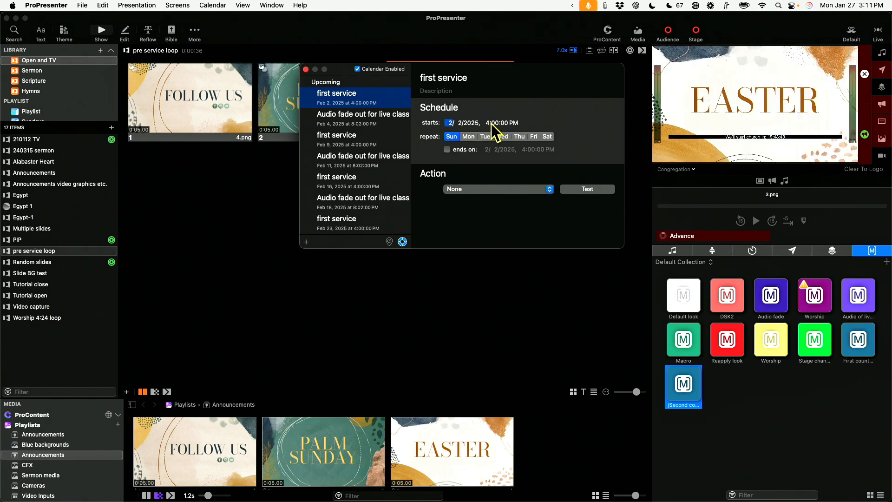
left_click(487, 123)
key("Tab")
type("45")
left_click(505, 124)
left_click(512, 123)
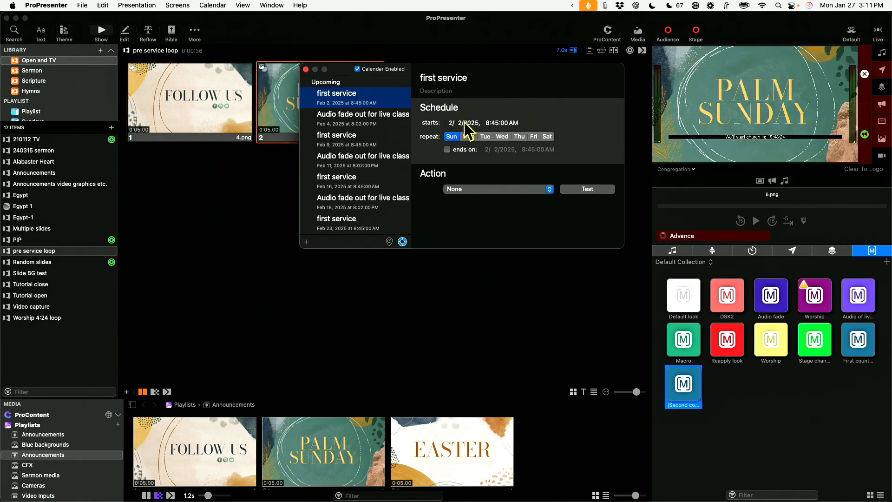
Assign the First countdown macro from the Default Collection as the first service event's action
left_click(550, 189)
mouse_move(537, 213)
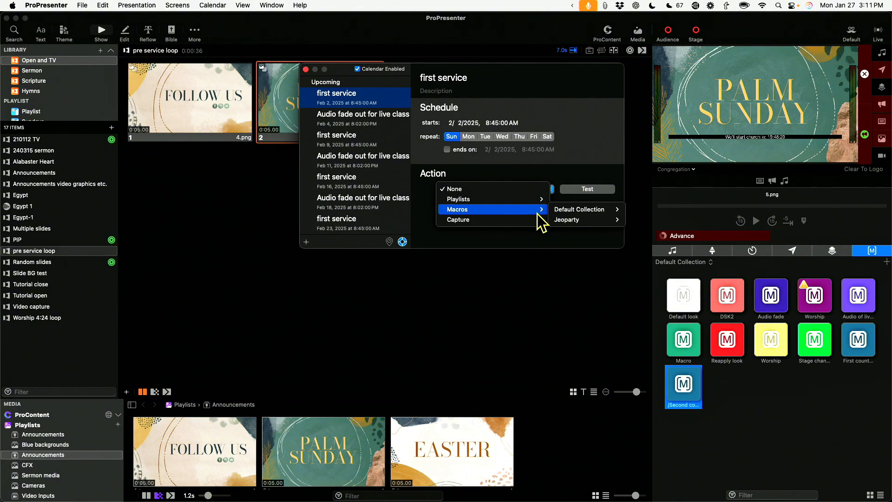
mouse_move(569, 213)
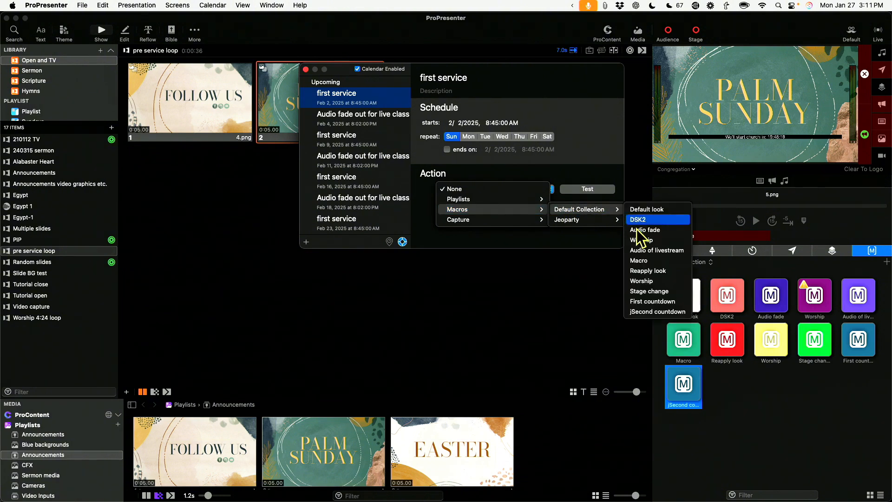
left_click(641, 302)
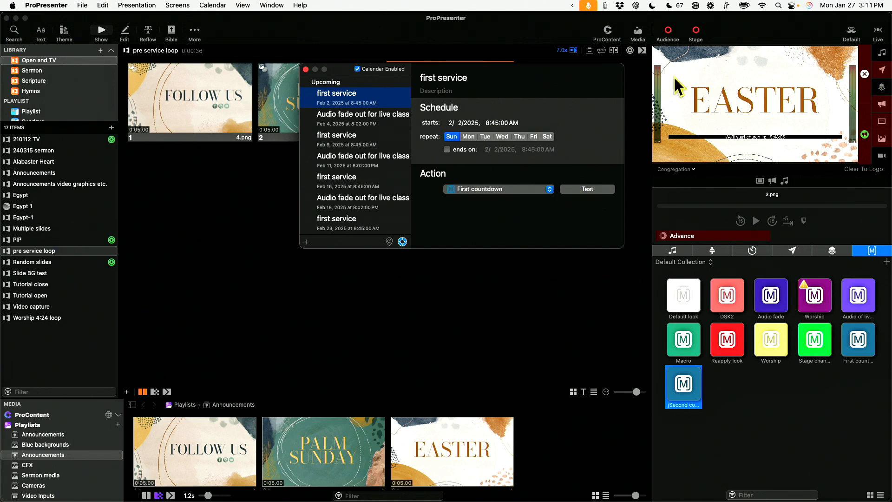
Clear the message from the output, reopen the Calendar and test the first service event's action
left_click(884, 70)
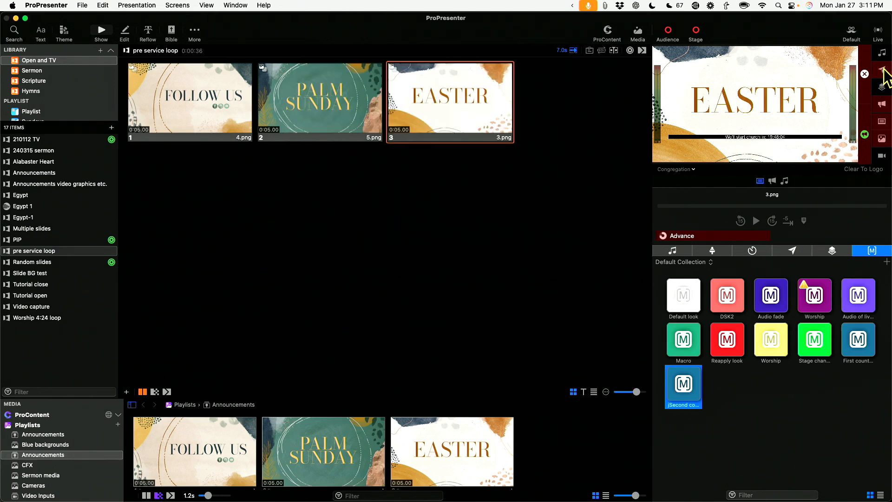
left_click(207, 5)
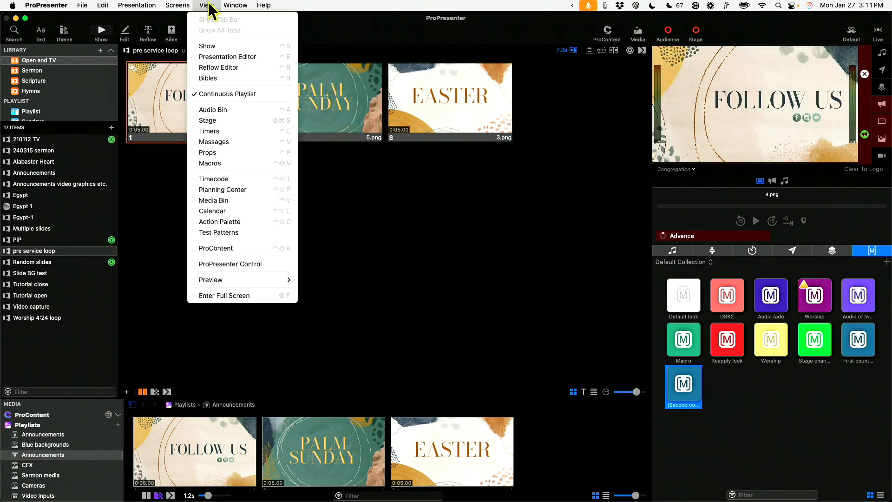
left_click(217, 211)
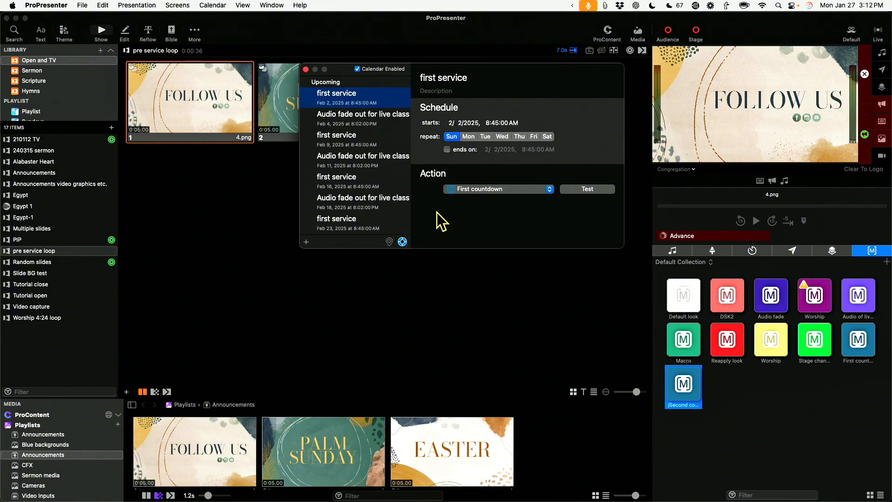
left_click(577, 188)
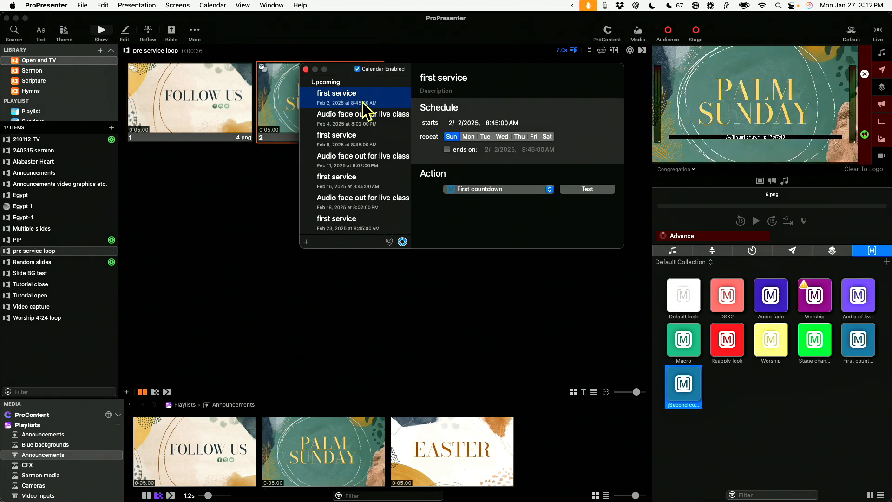
Create a new calendar event named "second service"
left_click(307, 242)
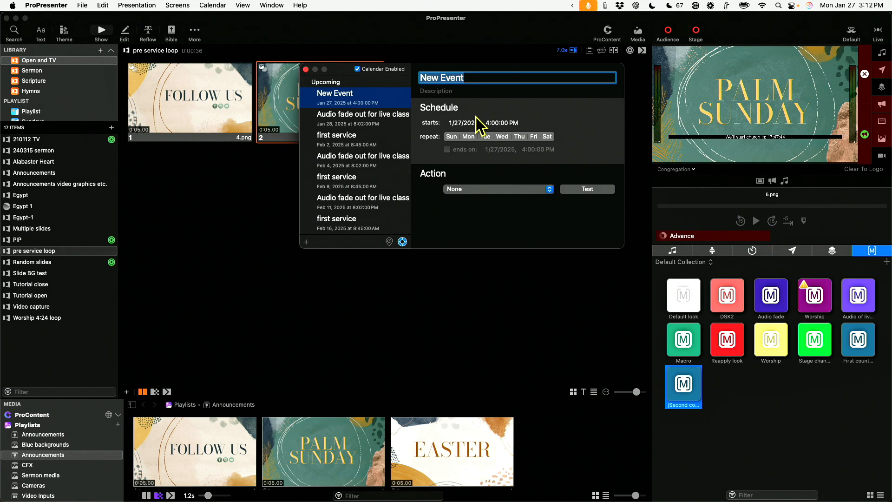
type("secon")
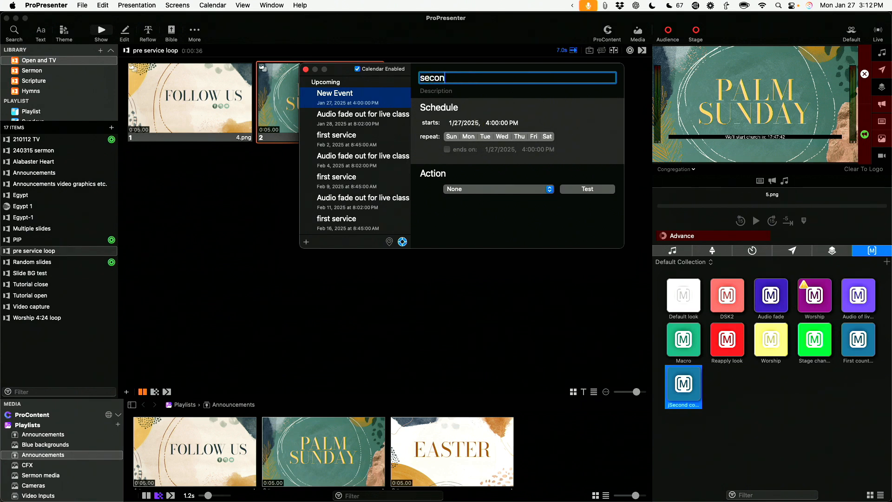
type("d service")
key("Return")
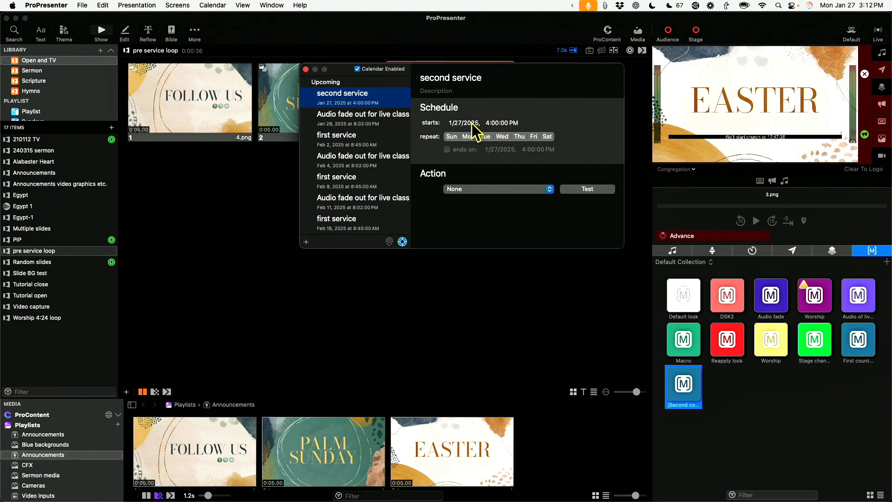
Set the second service event to repeat every Sunday with a start time of 10:45:00
left_click(451, 136)
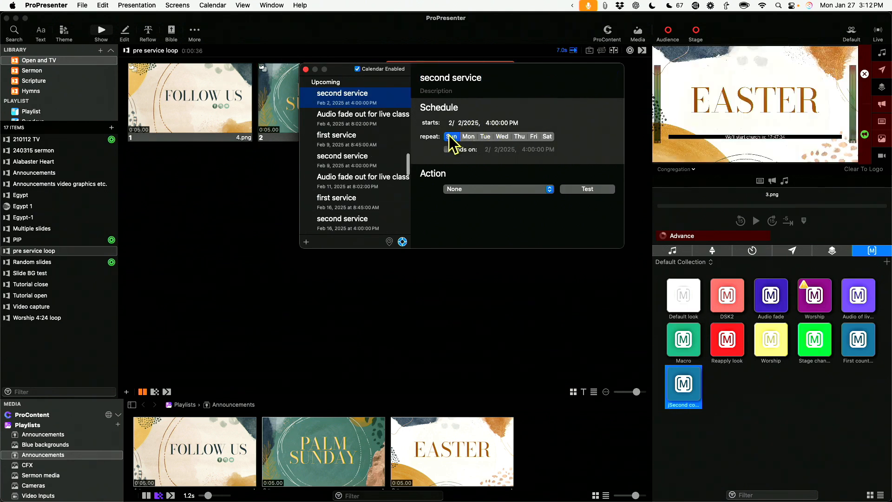
left_click(496, 123)
left_click(487, 124)
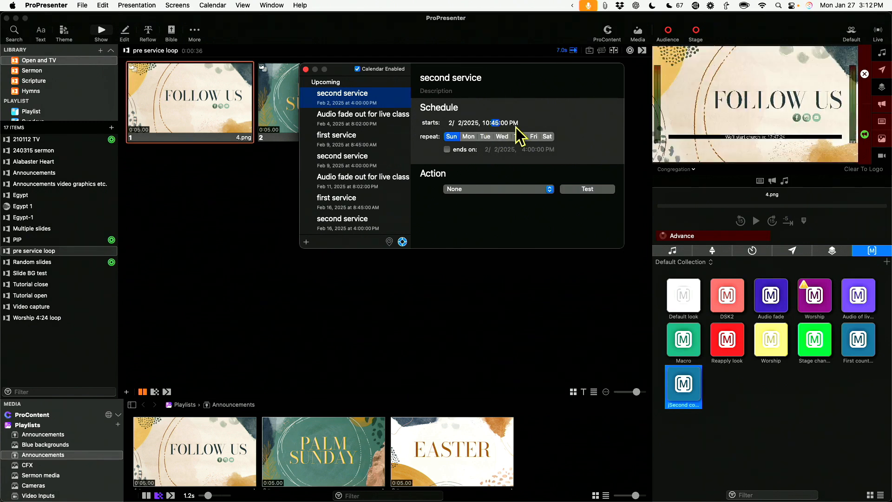
key("Return")
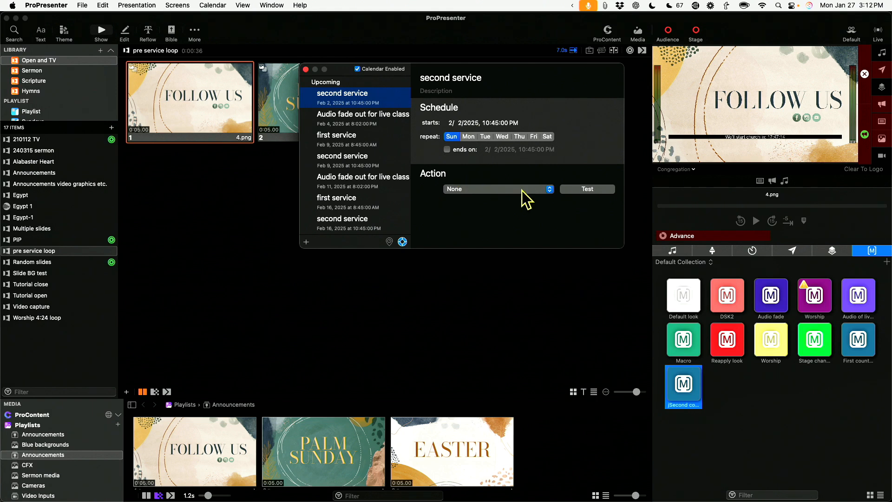
Assign the jSecond countdown macro from the Default Collection as the second service event's action and test it
left_click(550, 189)
mouse_move(537, 209)
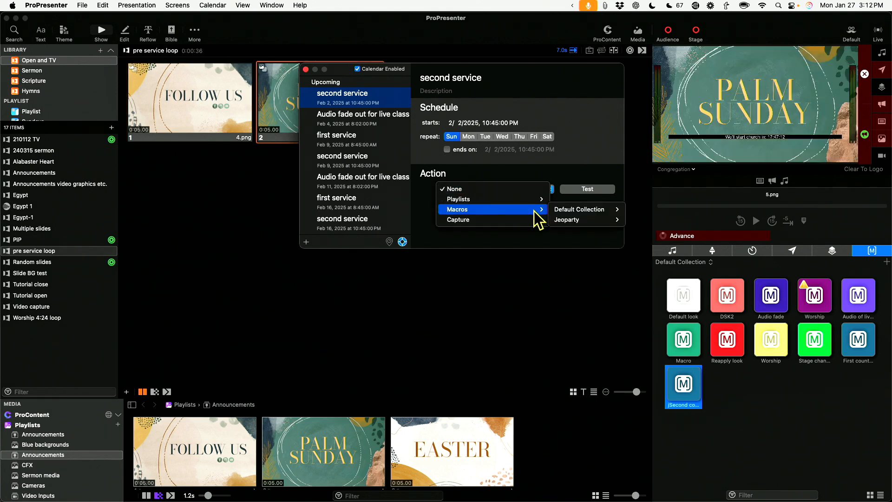
mouse_move(568, 212)
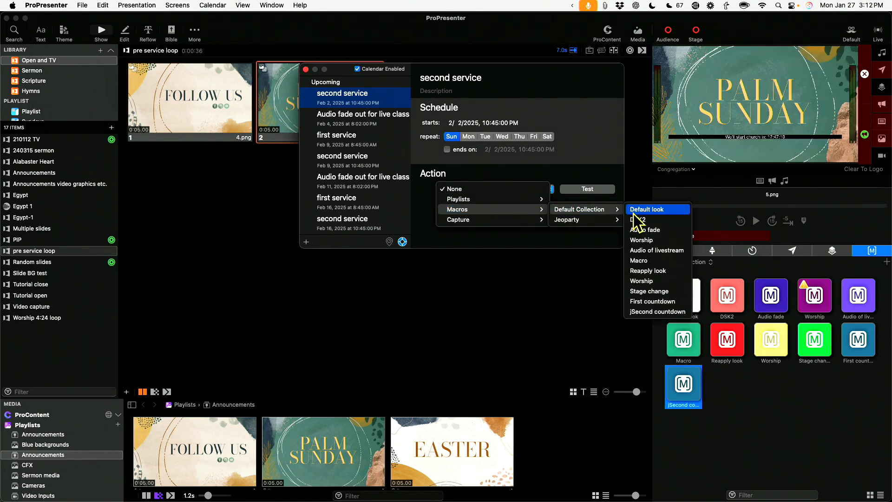
left_click(653, 312)
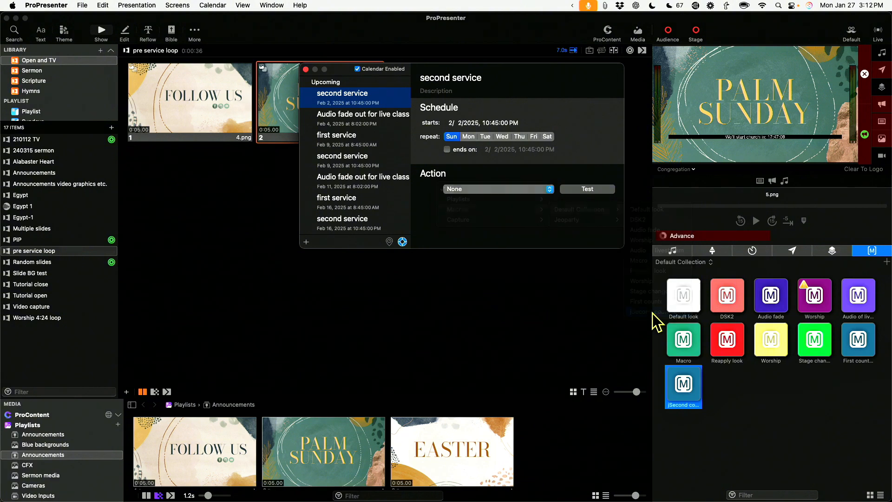
left_click(593, 190)
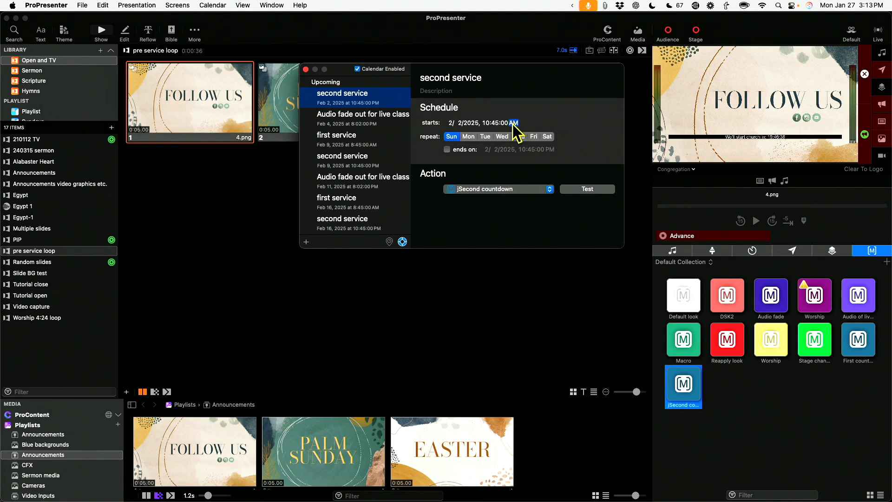
Switch the second service event's start time to AM and close the Calendar
type("a")
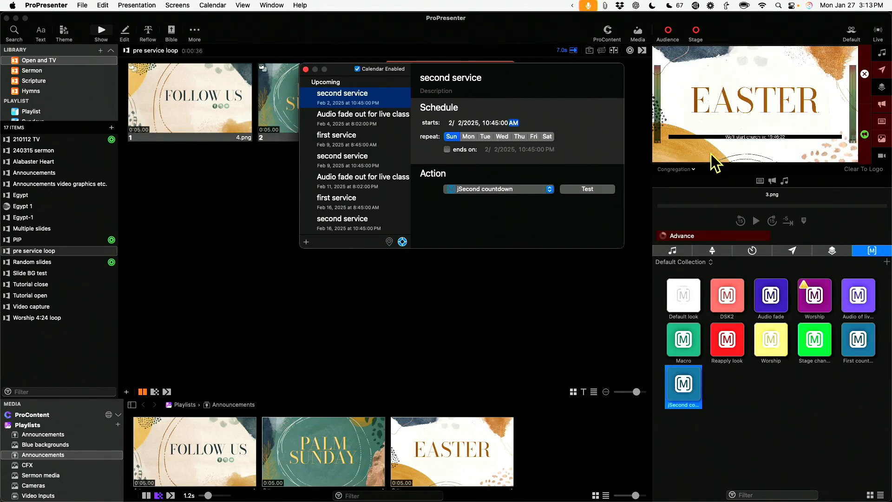
left_click(306, 69)
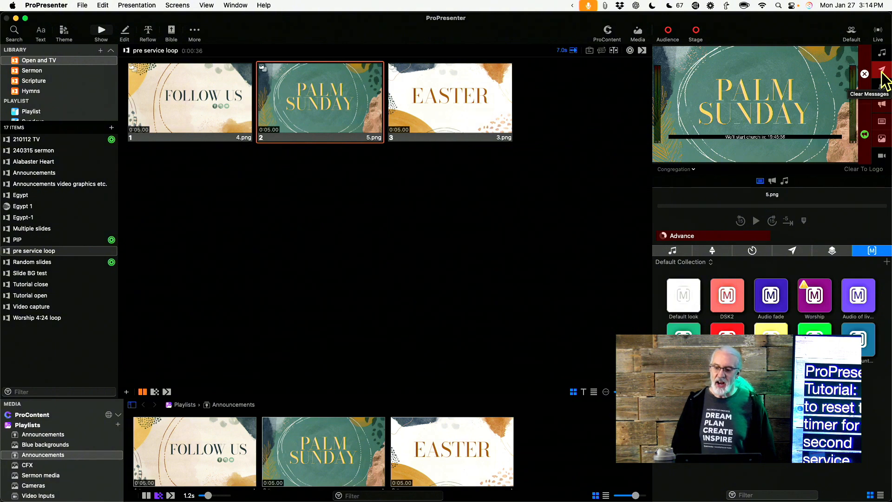
Clear the countdown message from the output and show the Verse 1 slide of the Egypt presentation
left_click(881, 70)
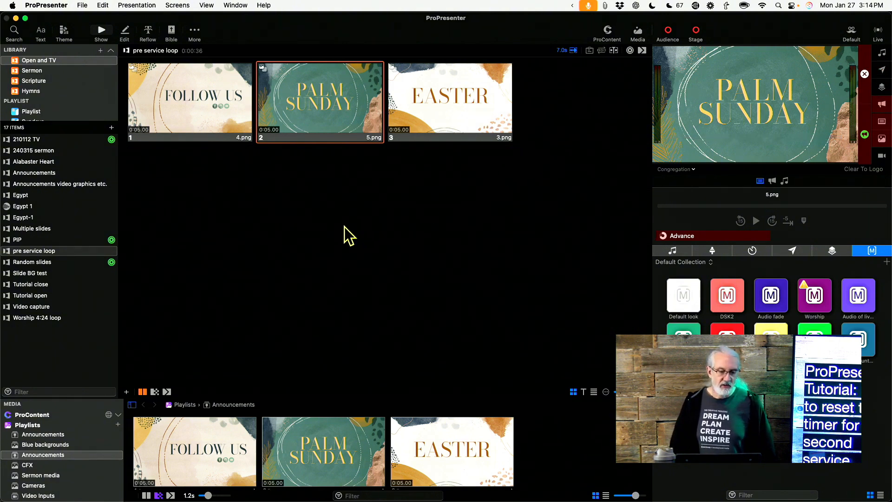
left_click(21, 195)
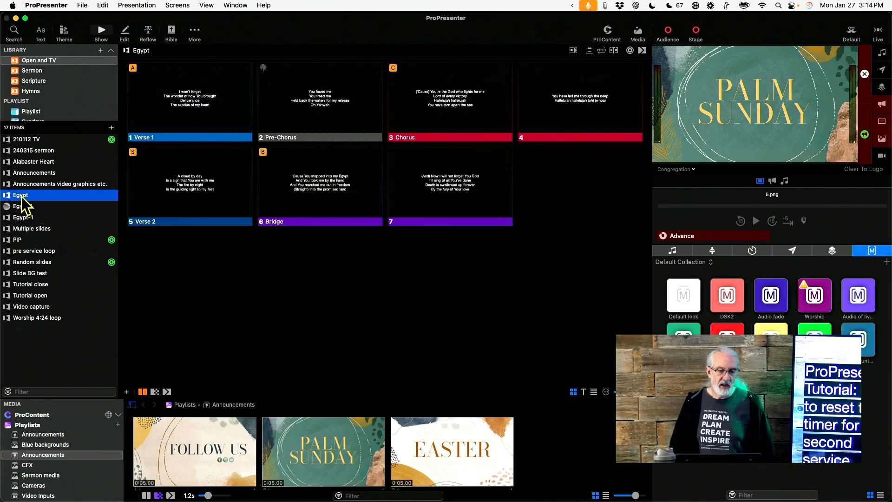
left_click(228, 124)
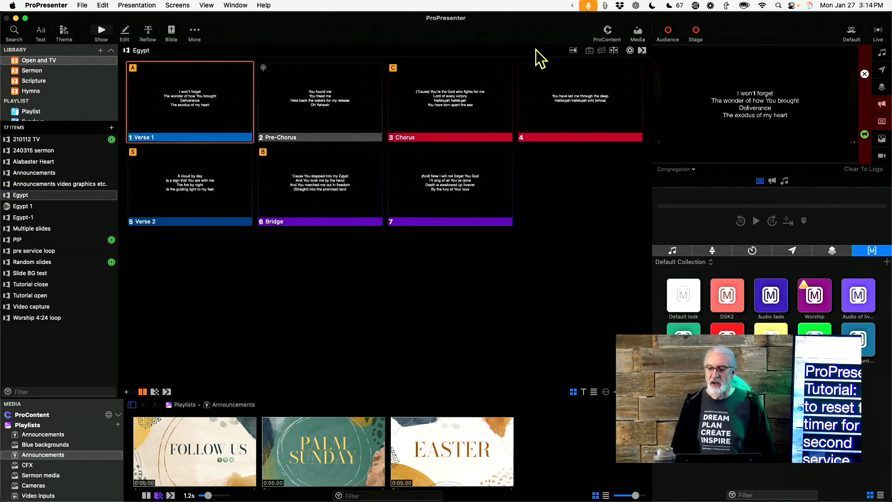